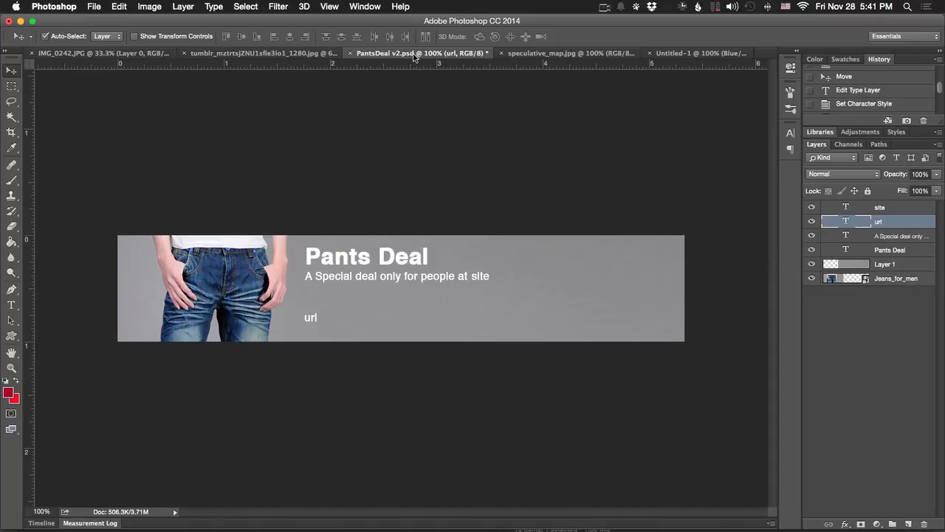
Hide the four text layers and show them again one by one to check what each contributes to the banner
{"action": "left_click_drag", "start_coordinate": [811, 250], "coordinate": [809, 206]}
{"action": "left_click", "coordinate": [812, 249]}
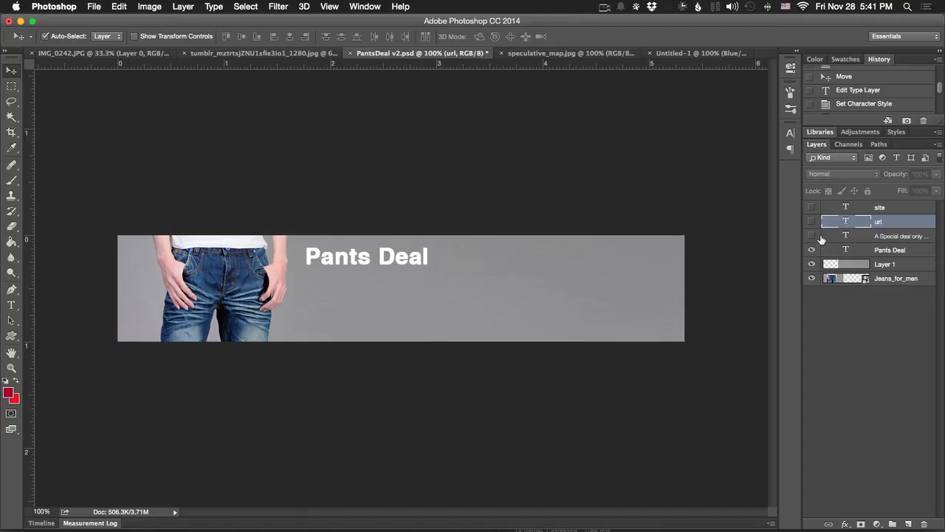
{"action": "left_click", "coordinate": [811, 236]}
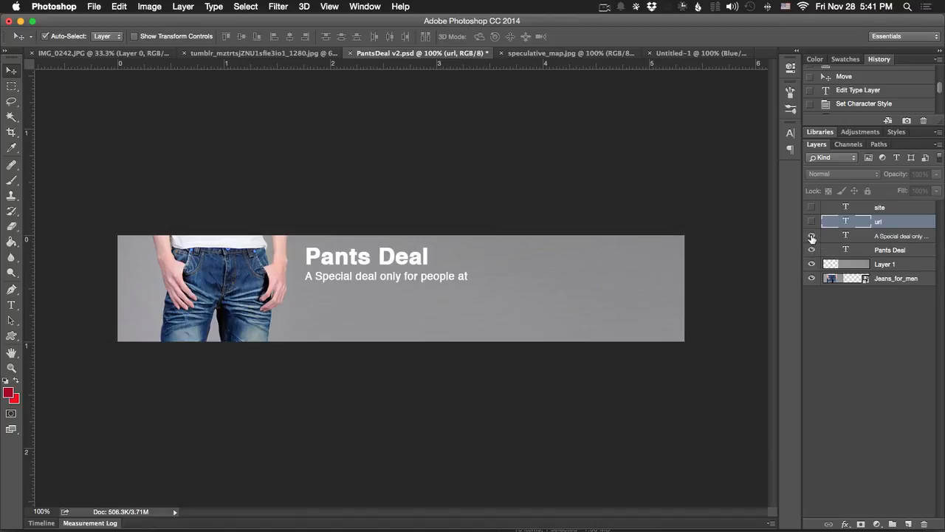
{"action": "left_click", "coordinate": [811, 208]}
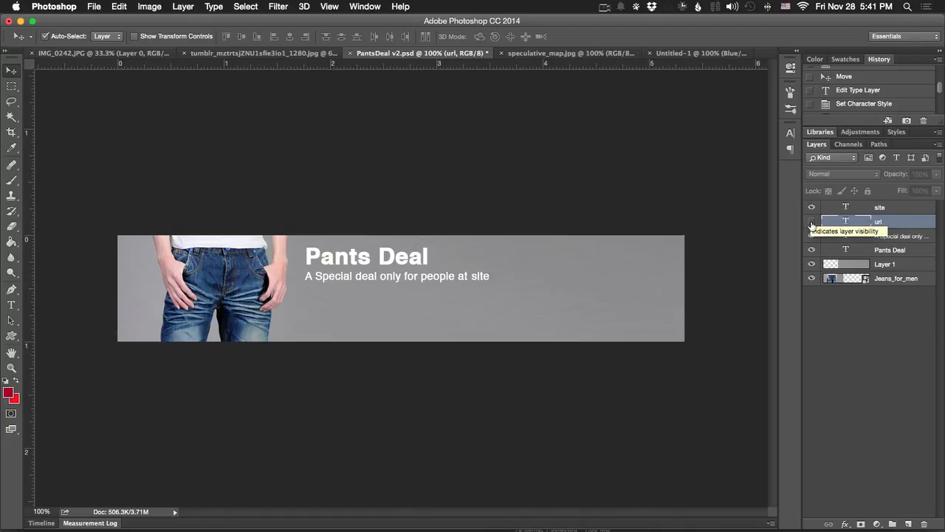
{"action": "left_click", "coordinate": [812, 222]}
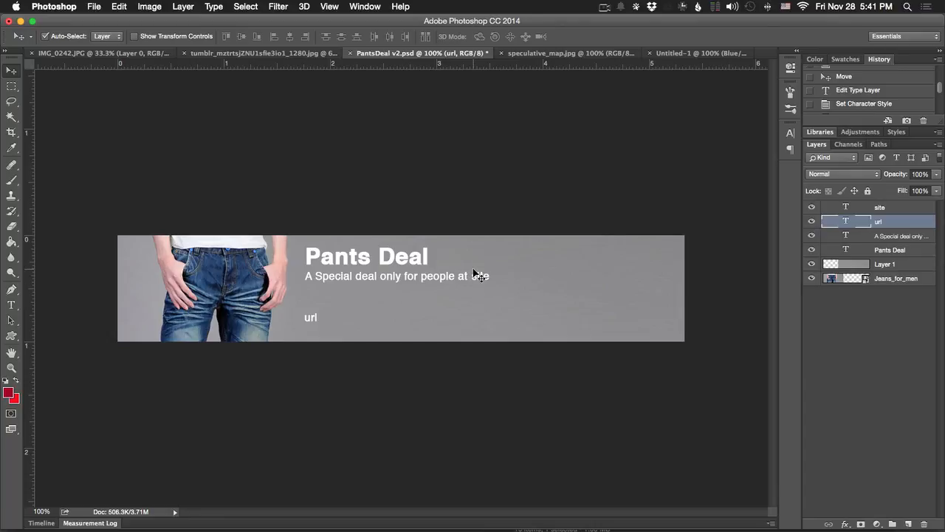
Switch to Excel and examine the site and url columns of the WebsiteList.txt sheet, including the headers and the Flickr row
{"action": "key", "text": "super+Tab"}
{"action": "key", "text": "super+Tab"}
{"action": "key", "text": "super+Tab"}
{"action": "key", "text": "super+Tab"}
{"action": "key", "text": "super+Tab"}
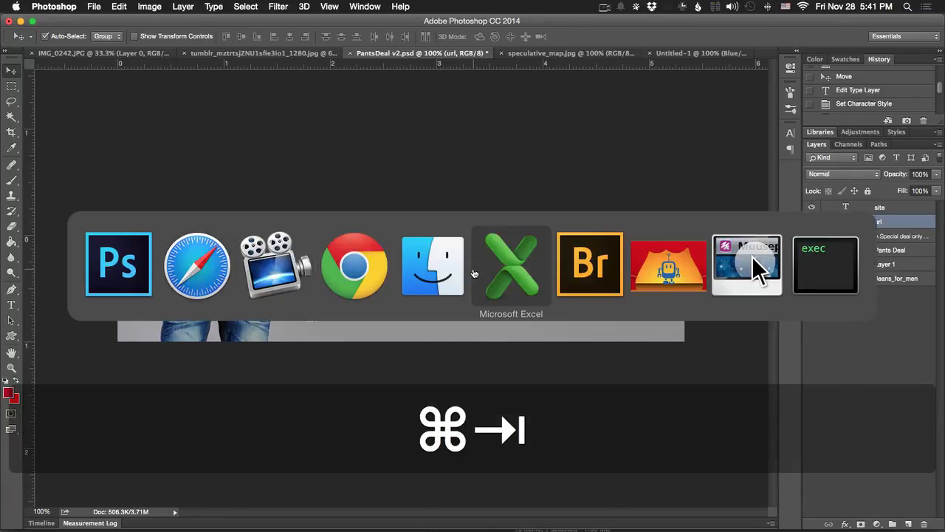
{"action": "key", "text": "super+Tab"}
{"action": "key", "text": "super+Tab"}
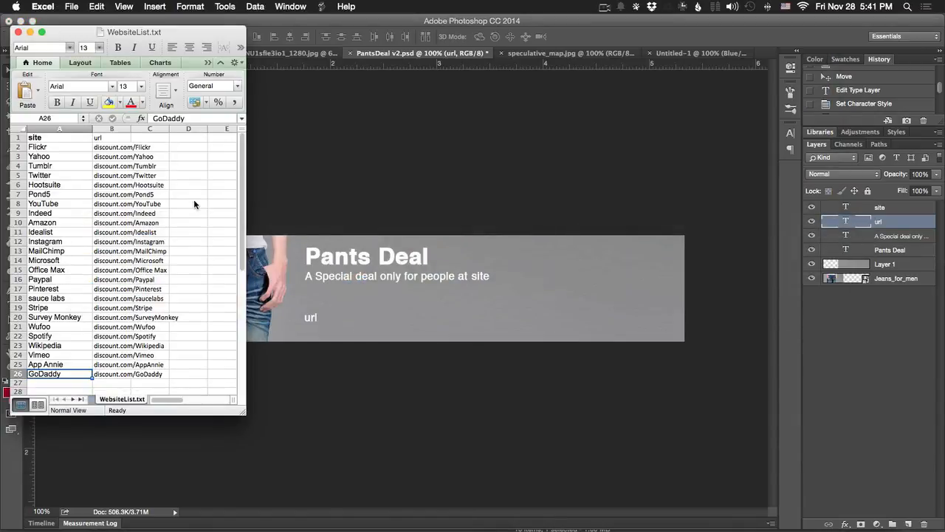
{"action": "left_click", "coordinate": [58, 149]}
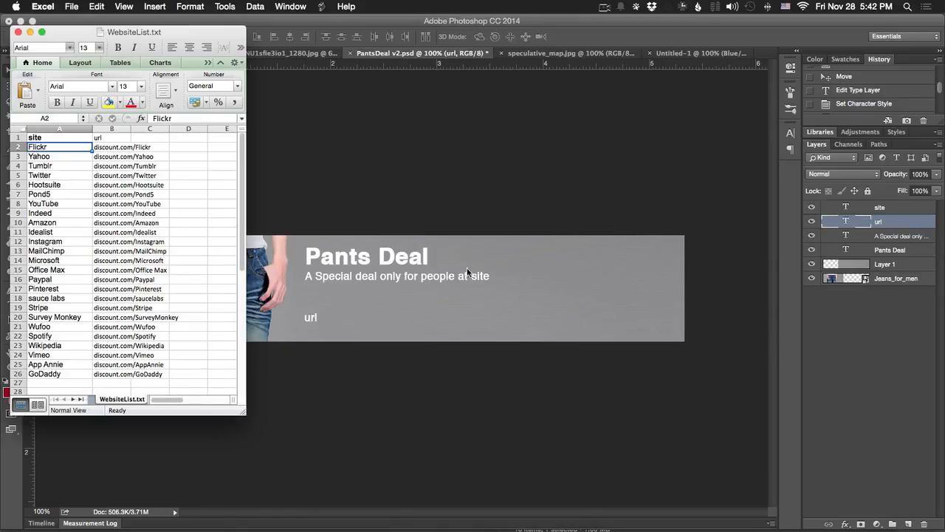
{"action": "left_click", "coordinate": [56, 138]}
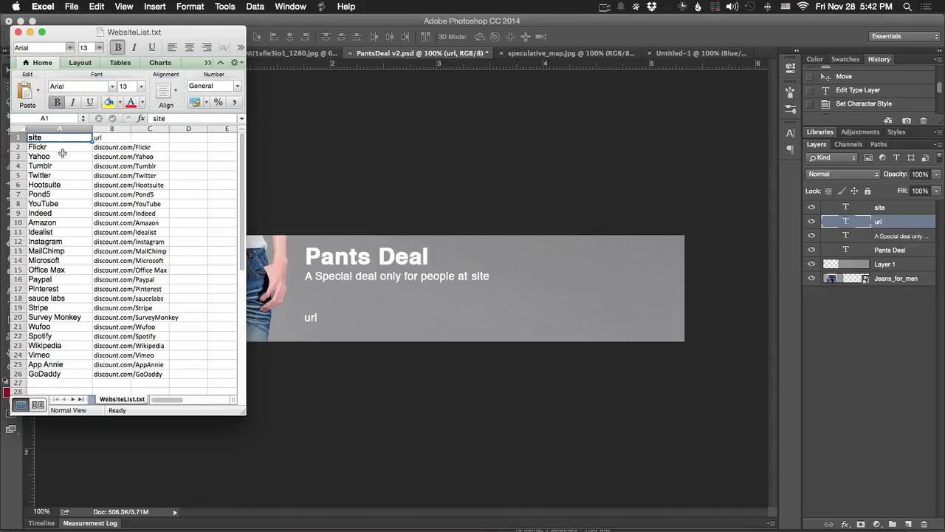
{"action": "left_click", "coordinate": [96, 147]}
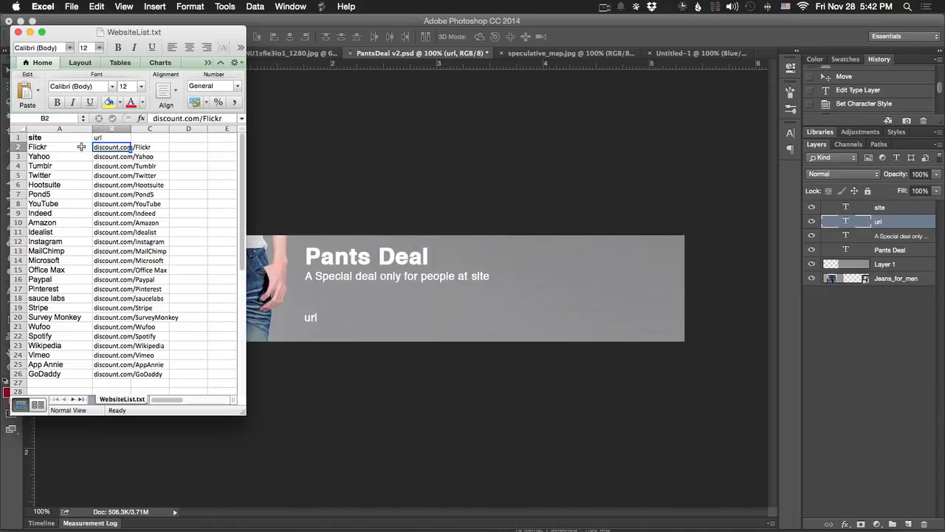
{"action": "left_click", "coordinate": [82, 147]}
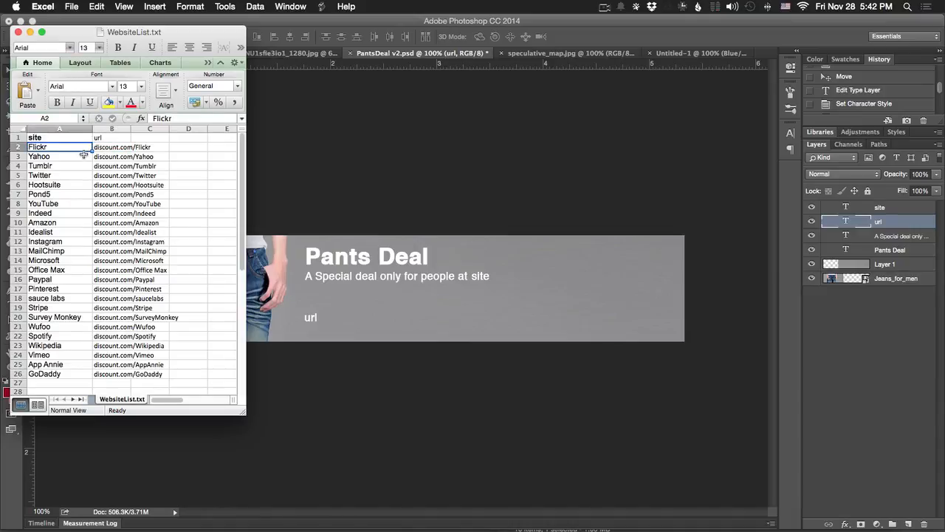
Save a copy of the sheet as WebsiteList2 in Tab Delimited Text (.txt) format in the P Menu folder, accepting the compatibility loss
{"action": "left_click", "coordinate": [74, 6]}
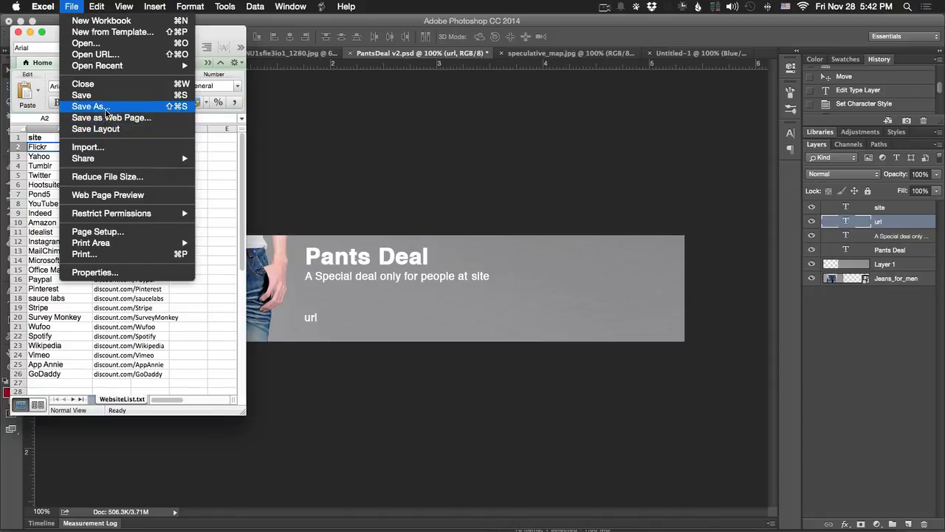
{"action": "left_click", "coordinate": [106, 112]}
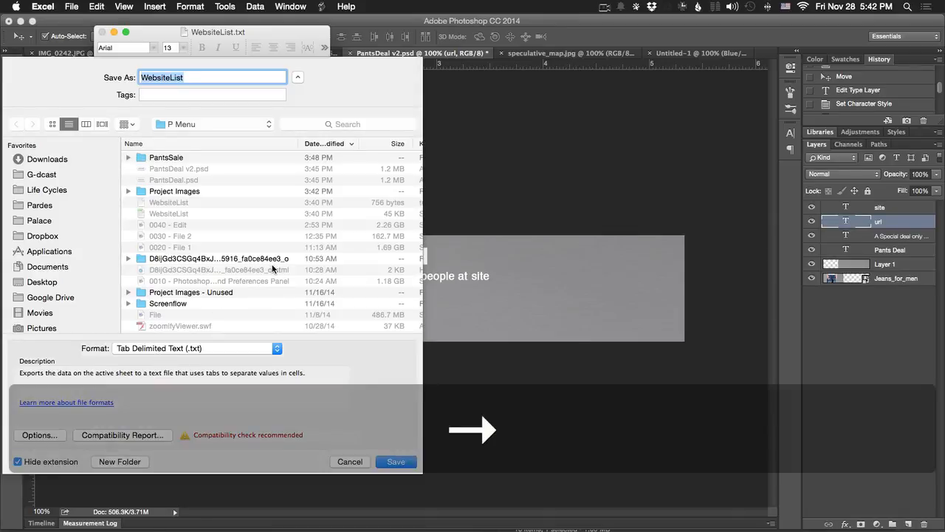
{"action": "key", "text": "Right"}
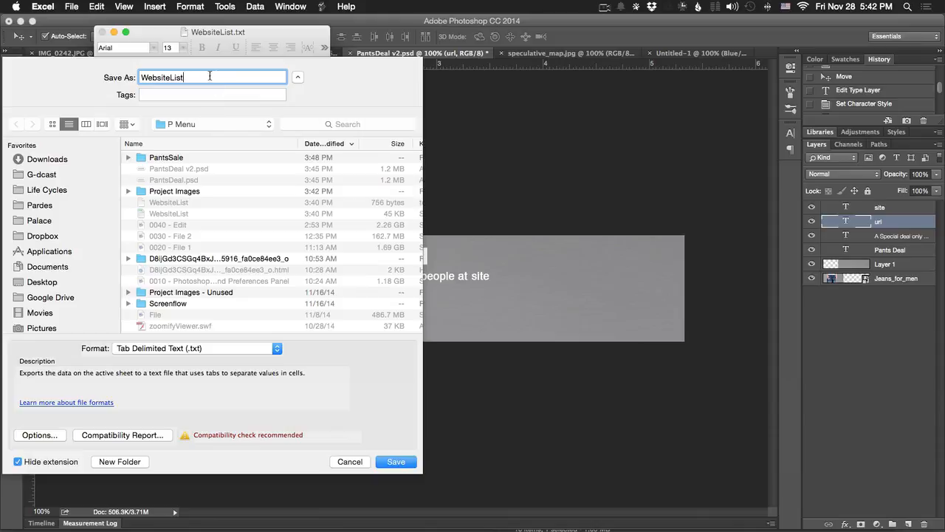
{"action": "type", "text": "2"}
{"action": "left_click", "coordinate": [223, 348]}
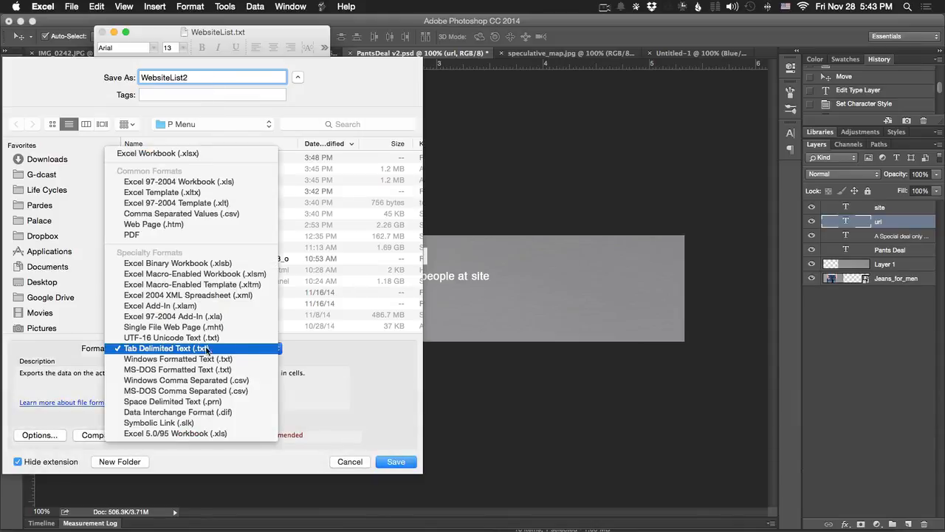
{"action": "left_click", "coordinate": [198, 349]}
{"action": "left_click", "coordinate": [235, 348]}
{"action": "left_click", "coordinate": [235, 347]}
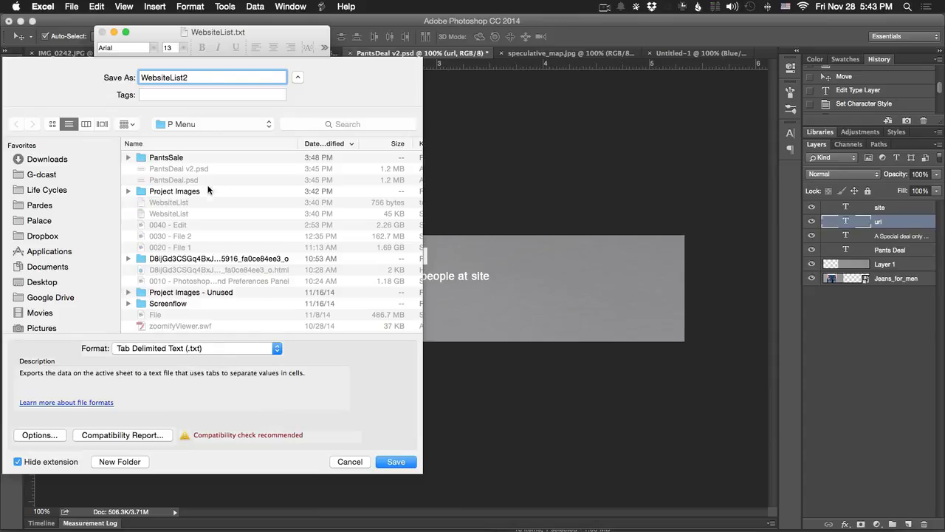
{"action": "left_click", "coordinate": [405, 464]}
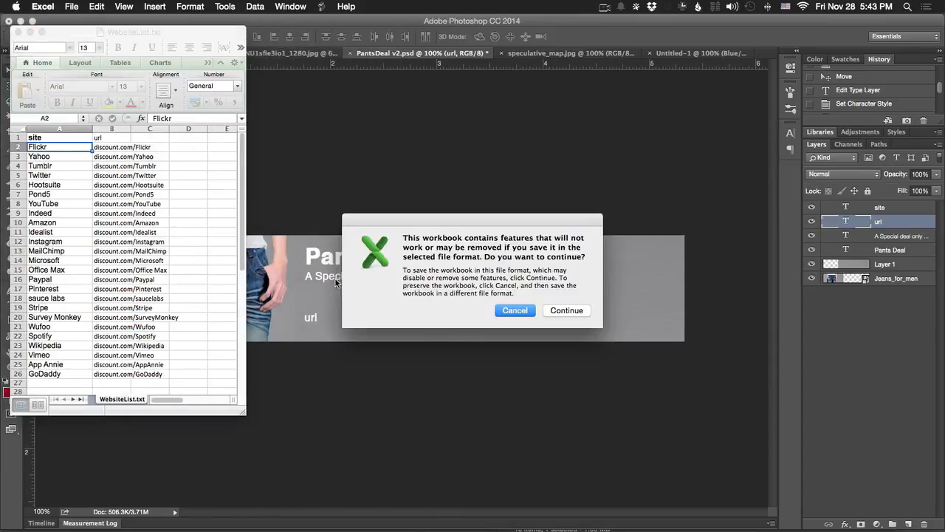
{"action": "left_click", "coordinate": [563, 310]}
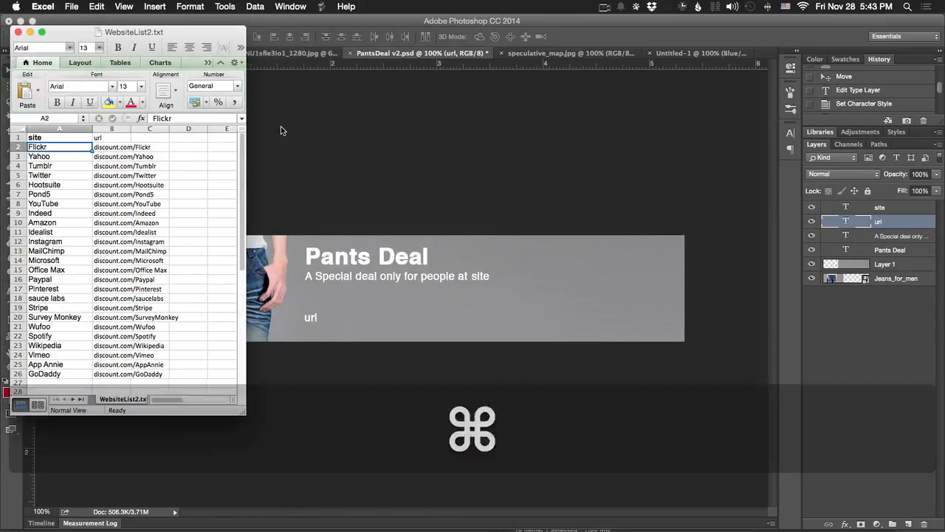
Switch to Finder, open the P Menu folder and preview the contents of the WebsiteList2 text file
{"action": "key", "text": "super+Tab"}
{"action": "key", "text": "super+Tab"}
{"action": "key", "text": "super+Tab"}
{"action": "key", "text": "super+Tab"}
{"action": "key", "text": "super+Tab"}
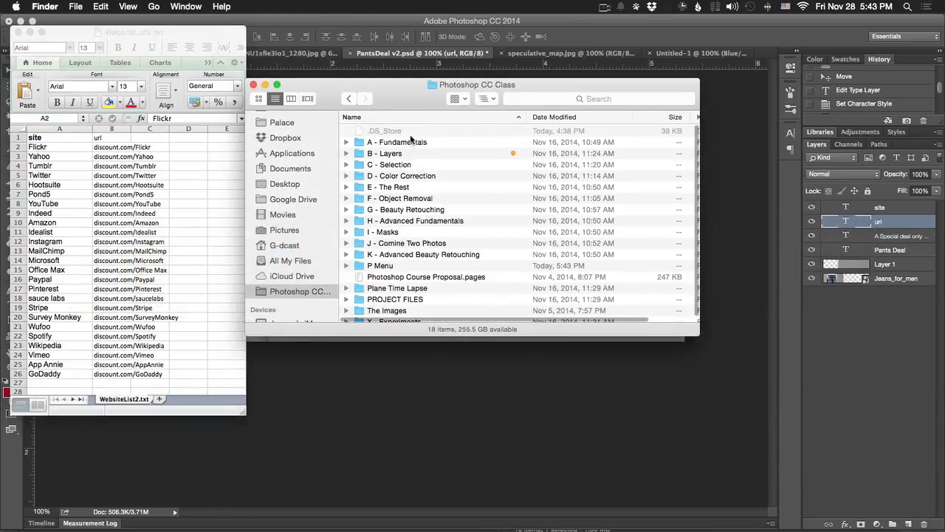
{"action": "double_click", "coordinate": [391, 267]}
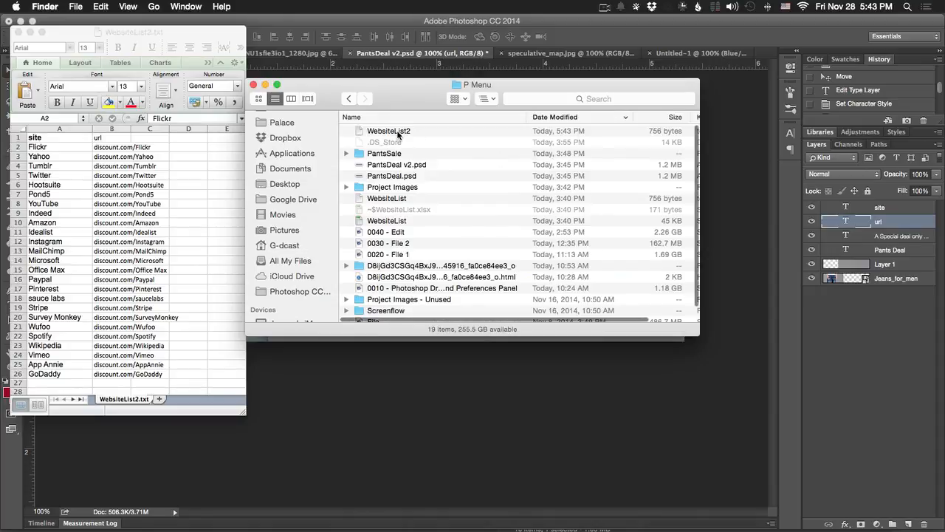
{"action": "left_click", "coordinate": [399, 131]}
{"action": "key", "text": "space"}
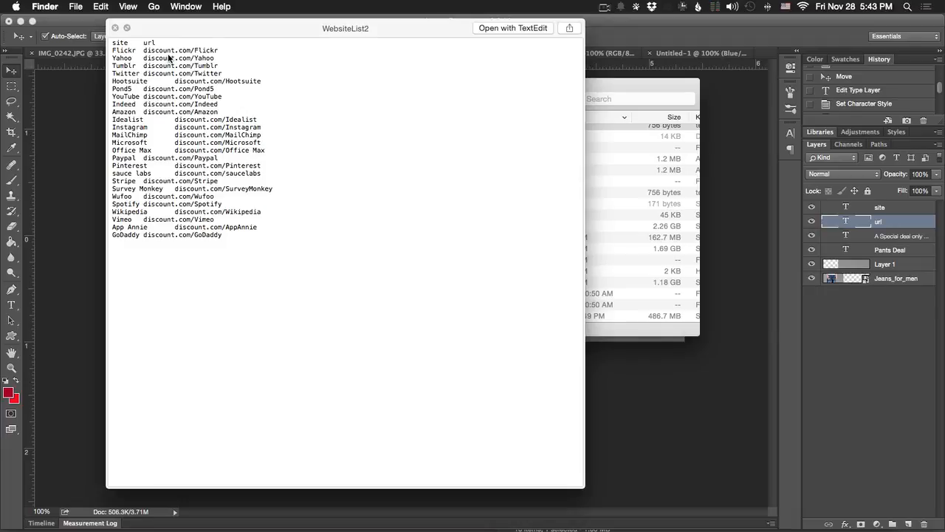
{"action": "key", "text": "space"}
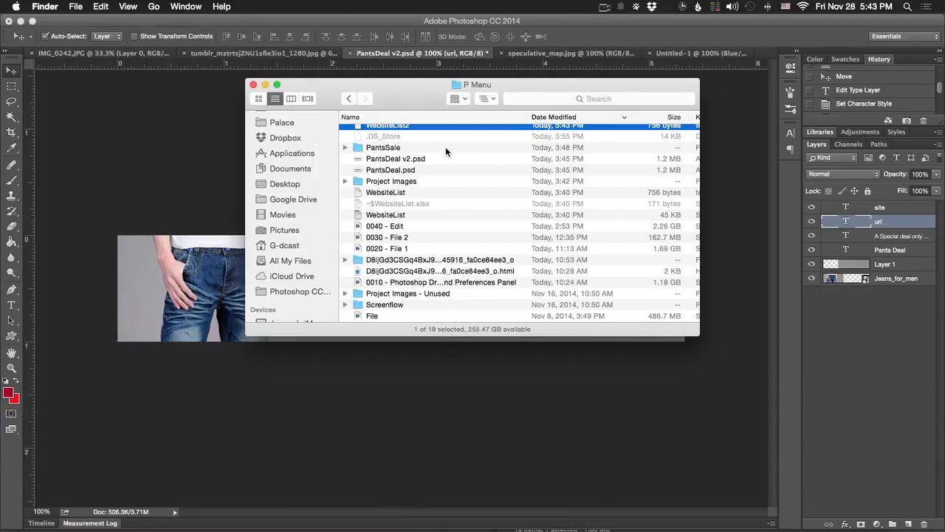
{"action": "scroll", "coordinate": [445, 146], "scroll_direction": "up", "scroll_amount": 1}
{"action": "left_click_drag", "start_coordinate": [422, 86], "coordinate": [473, 83]}
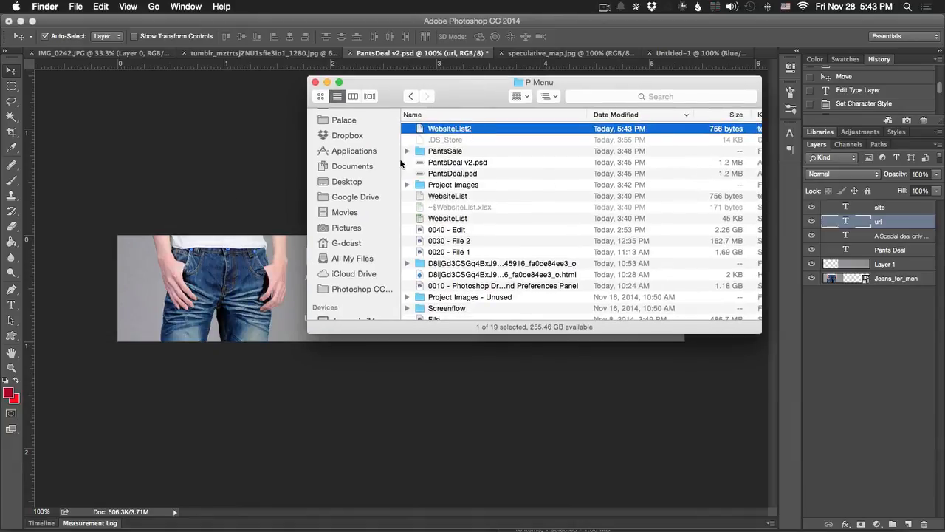
Switch back to Photoshop and define a Text Replacement variable named url for the url layer
{"action": "left_click", "coordinate": [214, 207]}
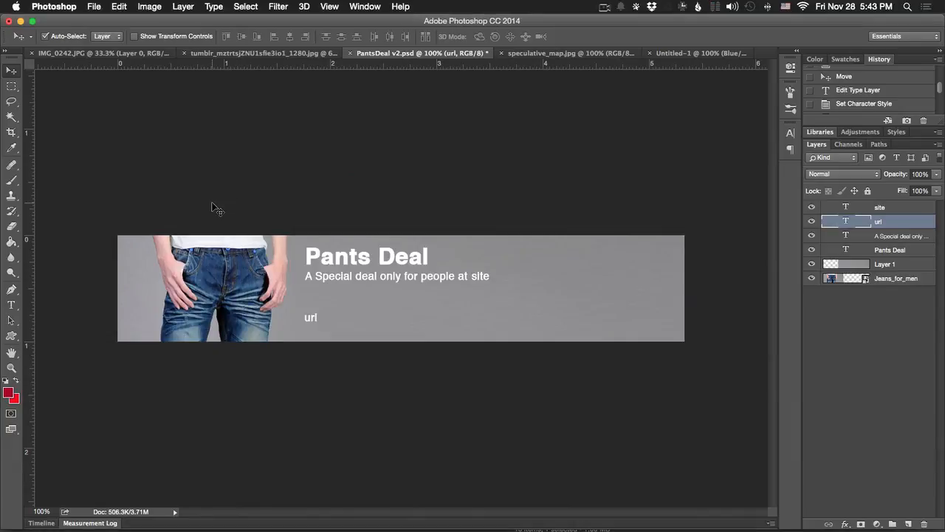
{"action": "left_click", "coordinate": [152, 6]}
{"action": "mouse_move", "coordinate": [193, 216]}
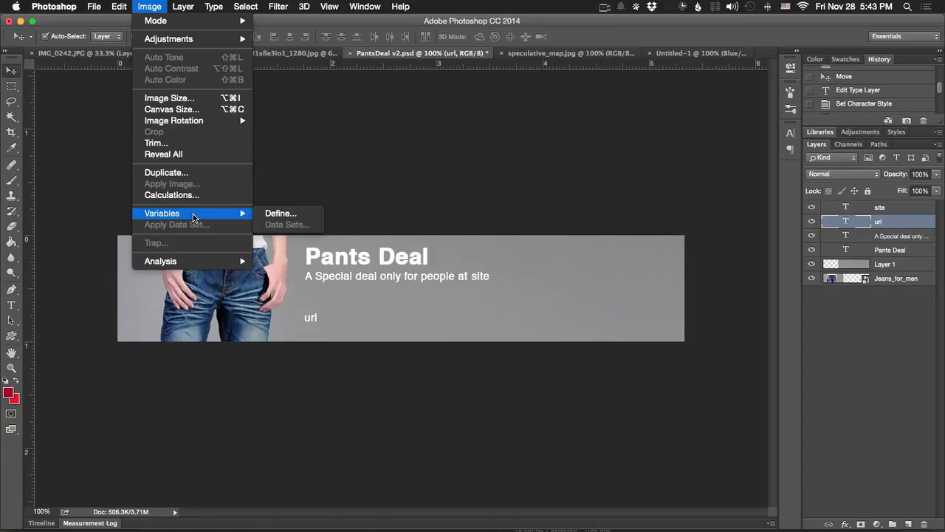
{"action": "left_click", "coordinate": [279, 213]}
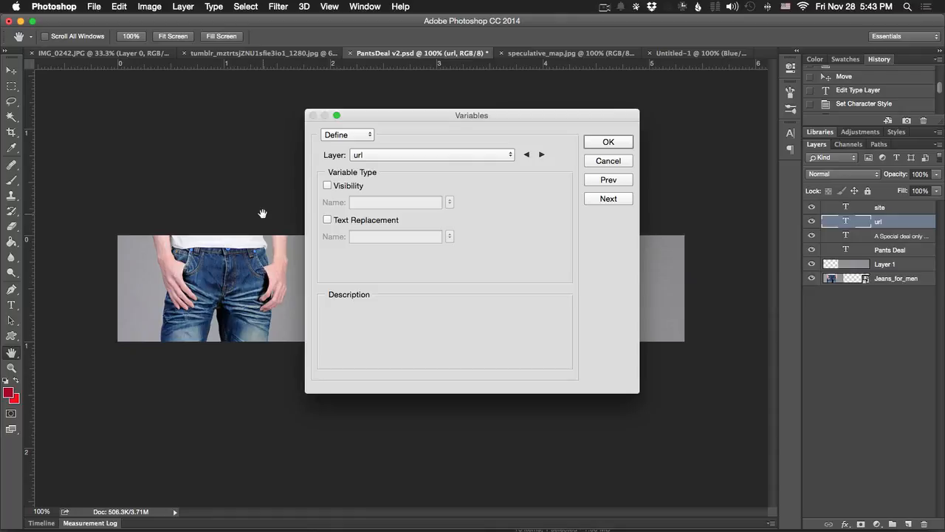
{"action": "left_click", "coordinate": [342, 222]}
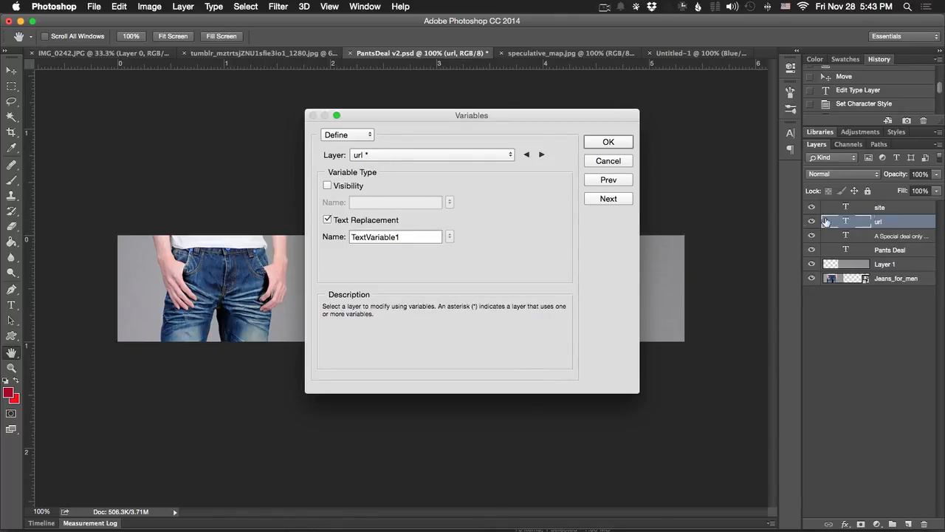
{"action": "double_click", "coordinate": [430, 236]}
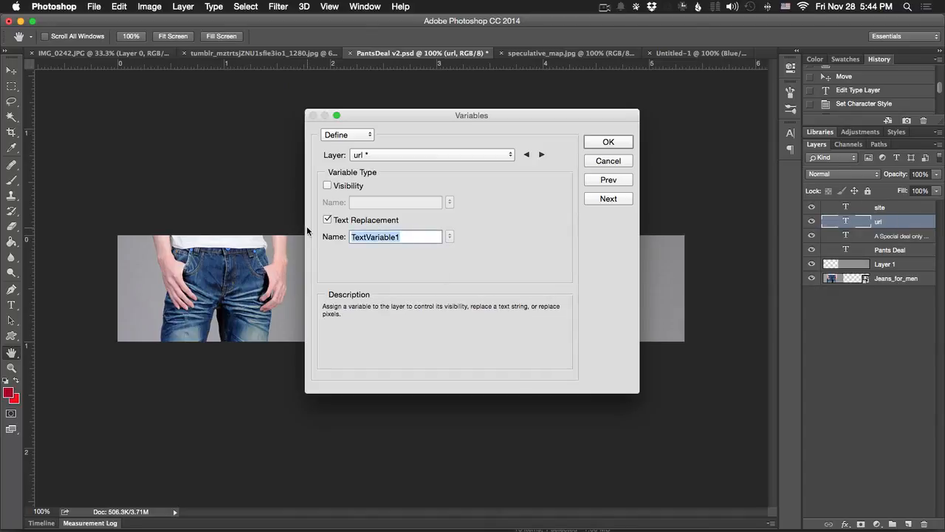
{"action": "type", "text": "url"}
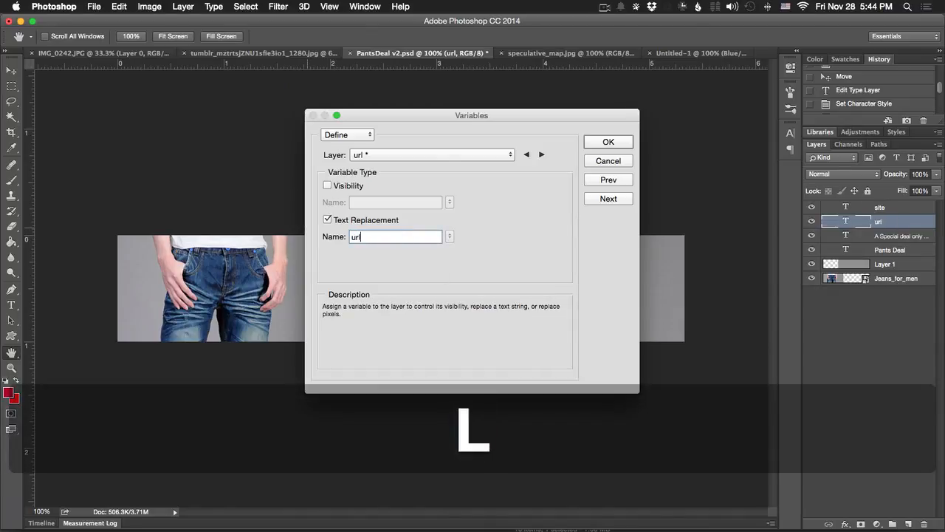
Define a Text Replacement variable named site for the site layer and apply the variable definitions
{"action": "left_click", "coordinate": [392, 154]}
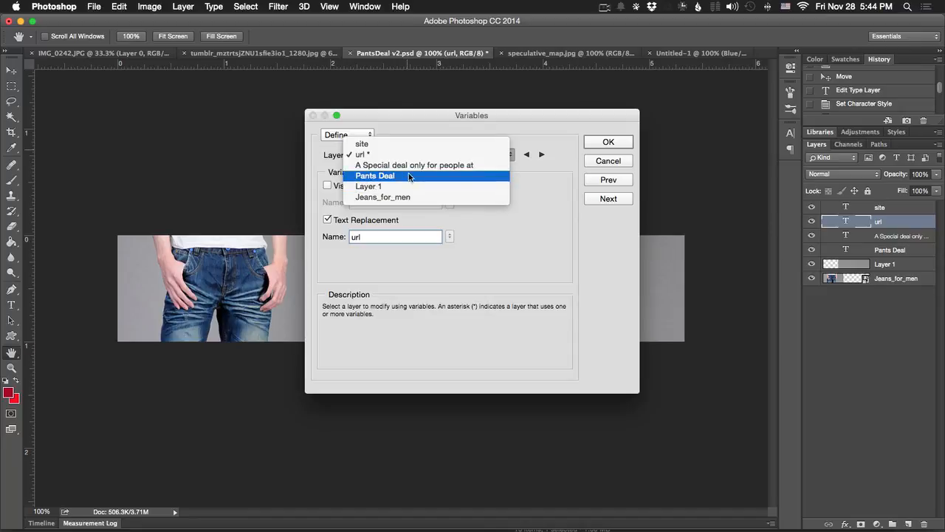
{"action": "left_click", "coordinate": [403, 150]}
{"action": "left_click", "coordinate": [327, 220]}
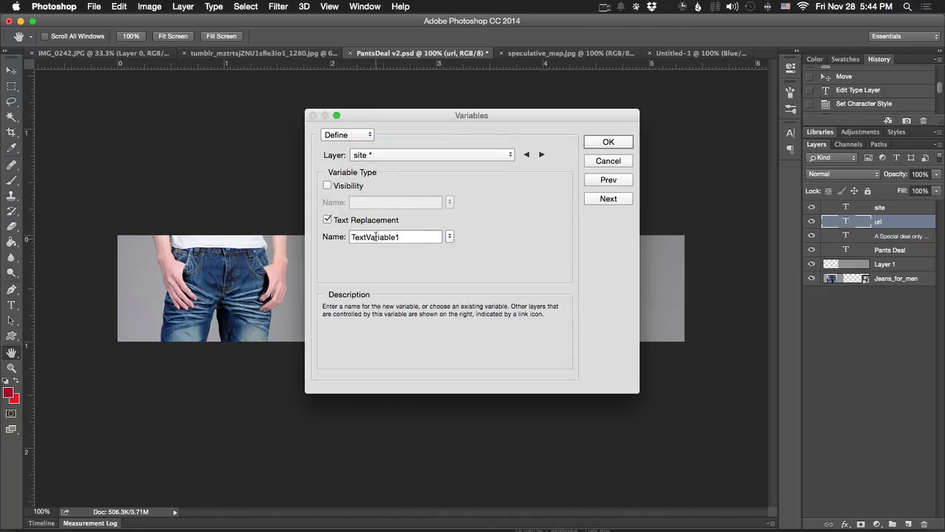
{"action": "type", "text": "site"}
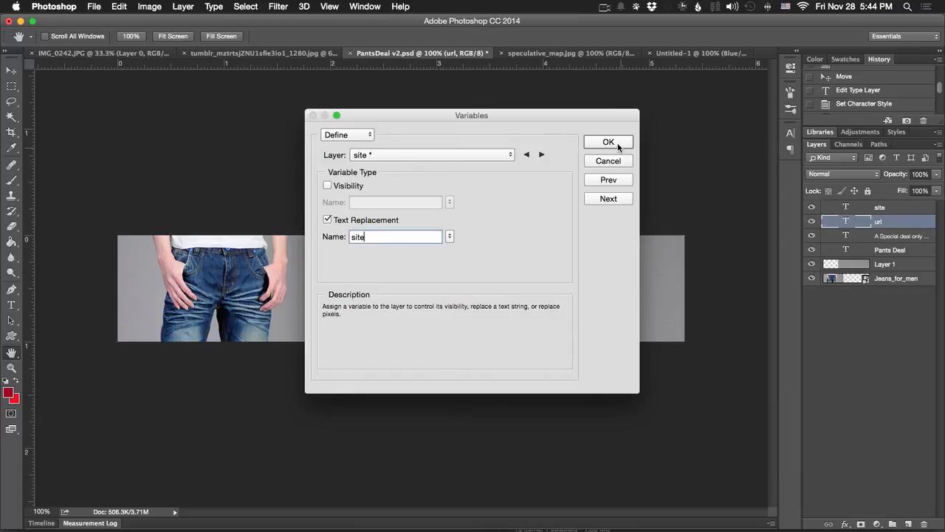
{"action": "left_click", "coordinate": [608, 142]}
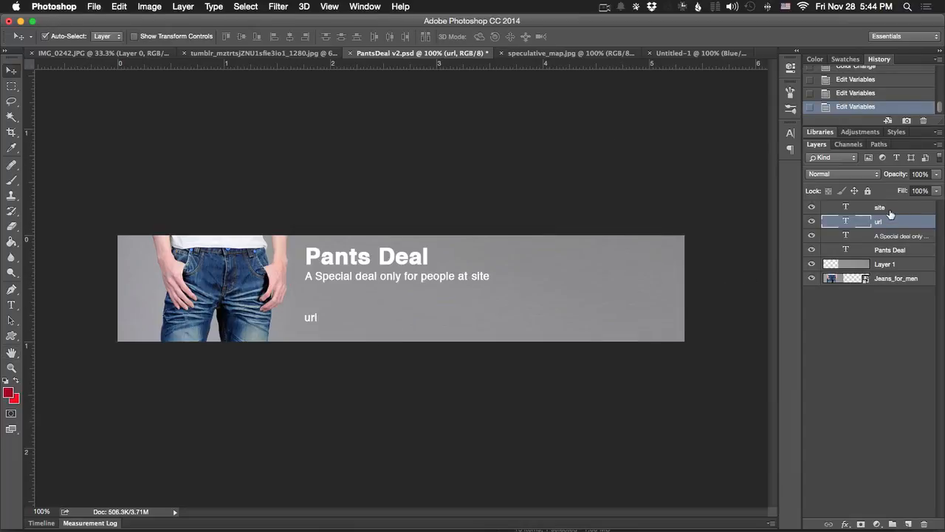
Open the data set settings for the banner's variables
{"action": "left_click", "coordinate": [886, 212]}
{"action": "left_click", "coordinate": [886, 225]}
{"action": "left_click", "coordinate": [148, 7]}
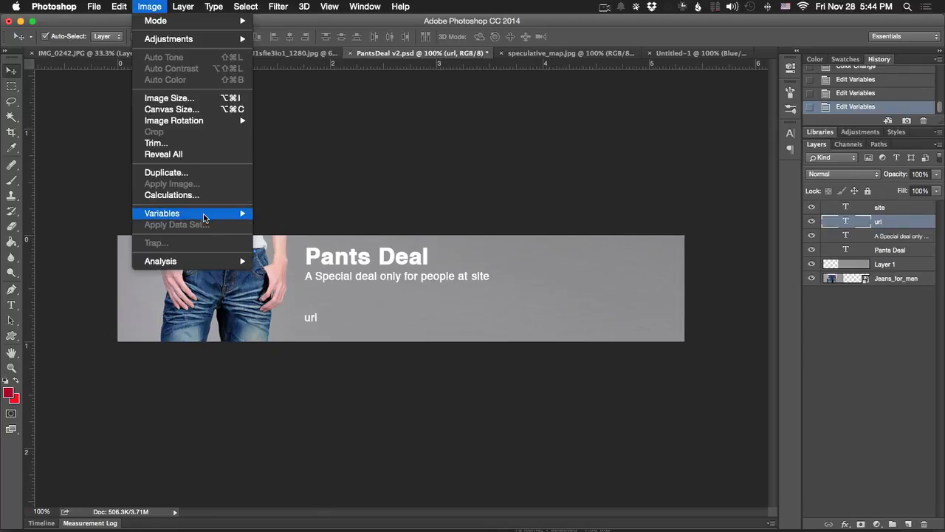
{"action": "mouse_move", "coordinate": [220, 217]}
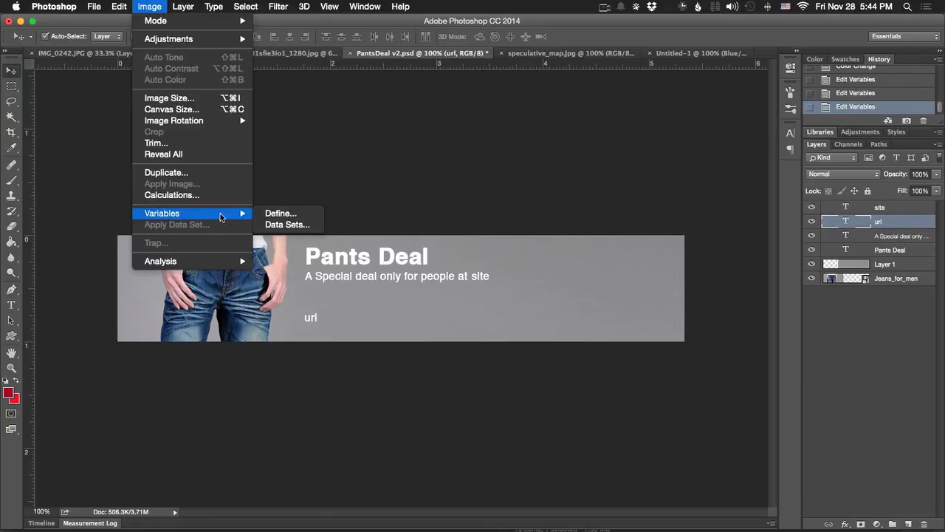
{"action": "left_click", "coordinate": [295, 224]}
{"action": "left_click", "coordinate": [343, 135]}
{"action": "left_click", "coordinate": [336, 124]}
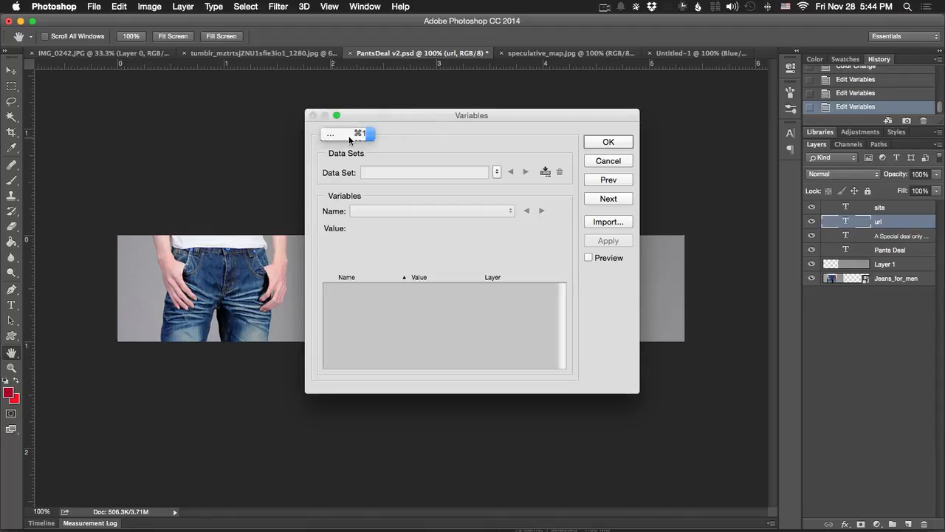
{"action": "left_click", "coordinate": [348, 135]}
{"action": "left_click", "coordinate": [348, 145]}
{"action": "left_click", "coordinate": [545, 172]}
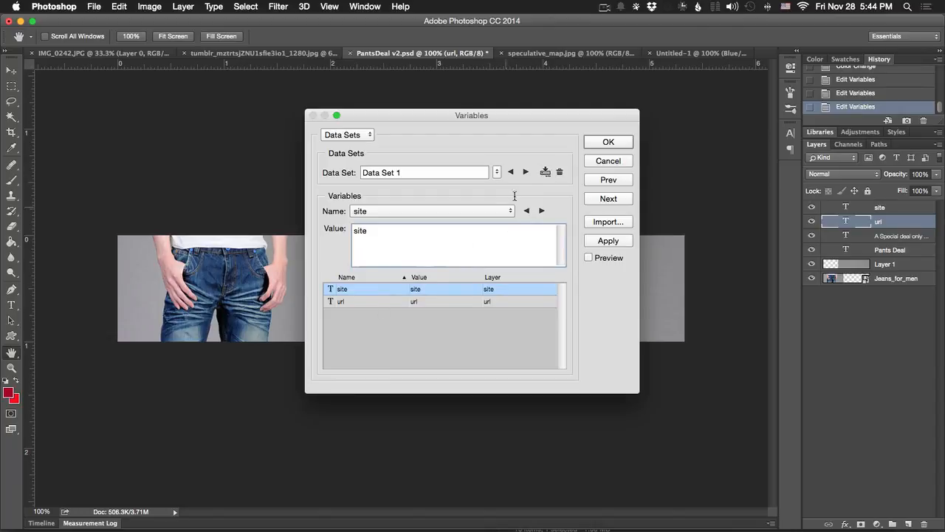
{"action": "left_click", "coordinate": [559, 172]}
Import the data sets from the WebsiteList2 text file in the P Menu folder, using the first column for names and replacing existing sets
{"action": "left_click", "coordinate": [608, 222]}
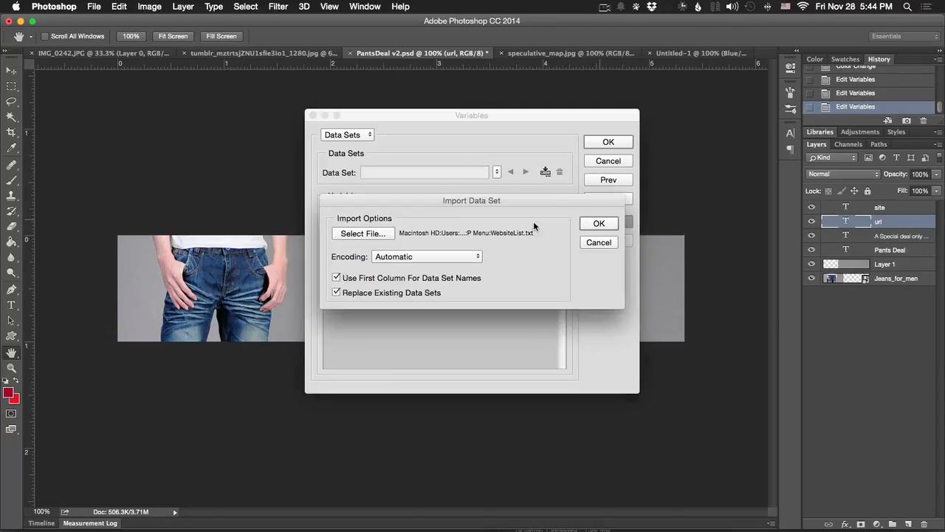
{"action": "left_click", "coordinate": [360, 235]}
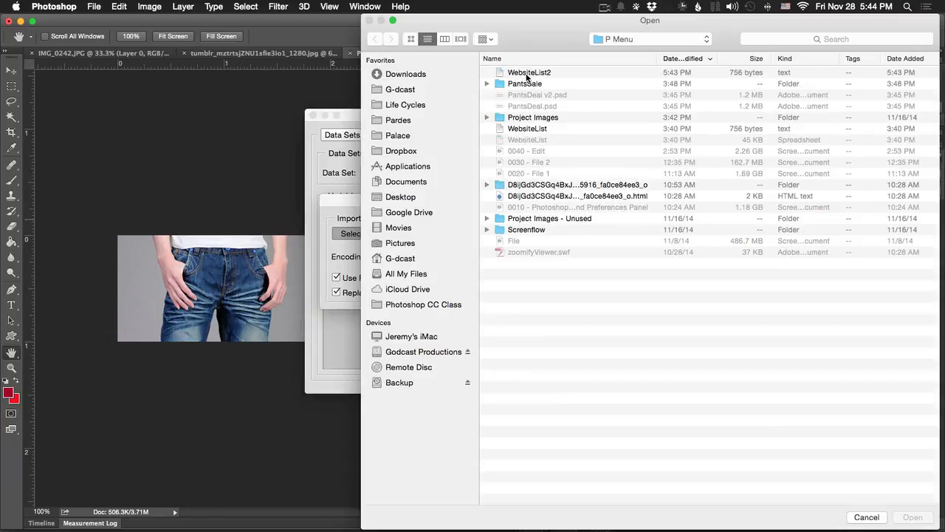
{"action": "left_click", "coordinate": [527, 76]}
{"action": "left_click", "coordinate": [913, 517]}
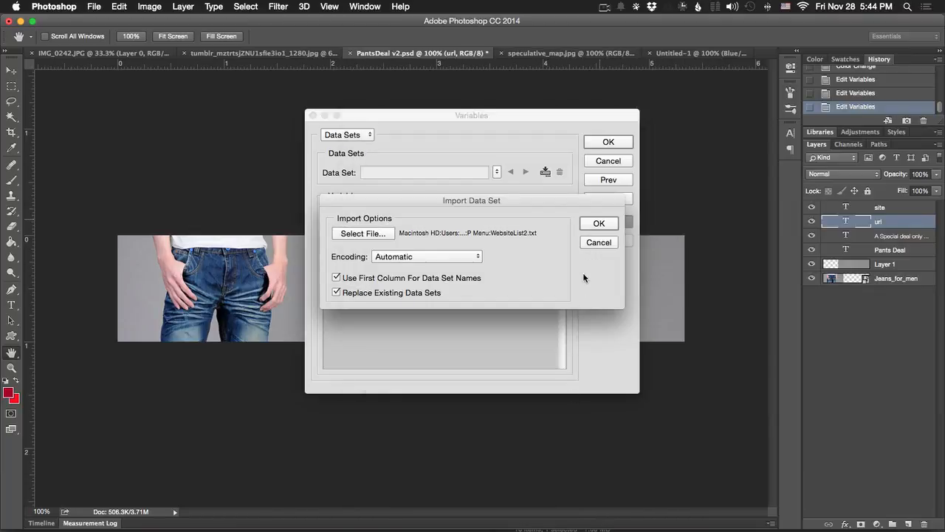
{"action": "left_click", "coordinate": [591, 225]}
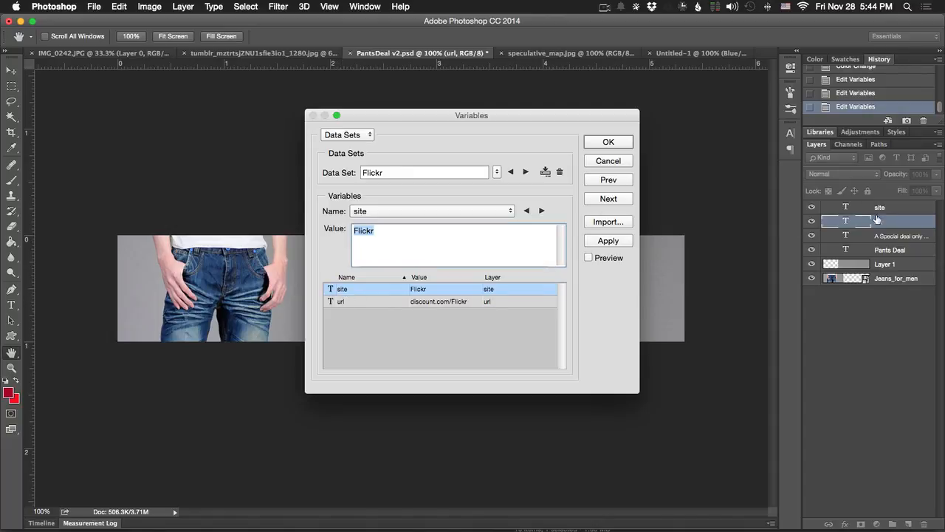
Show the url layer's variable definition and switch to Excel to compare it with the column headings of WebsiteList2.txt
{"action": "left_click", "coordinate": [346, 135]}
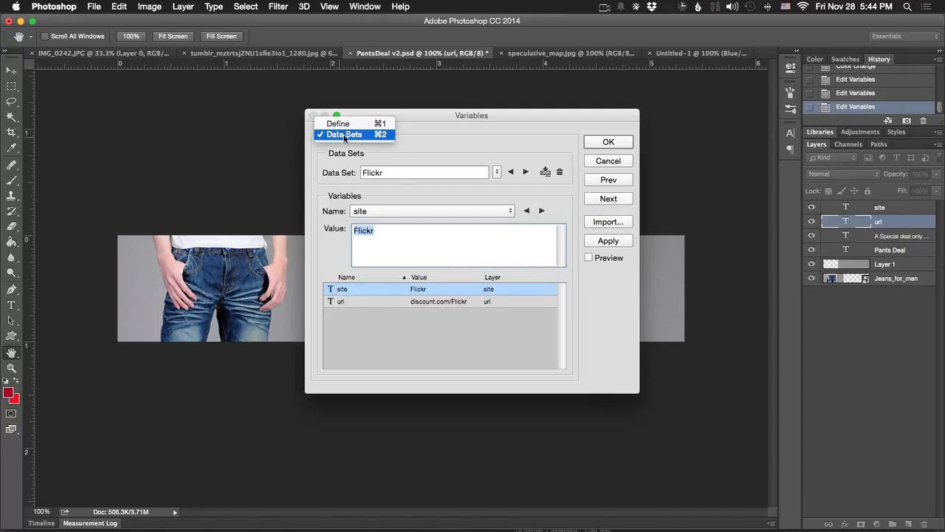
{"action": "left_click", "coordinate": [338, 124]}
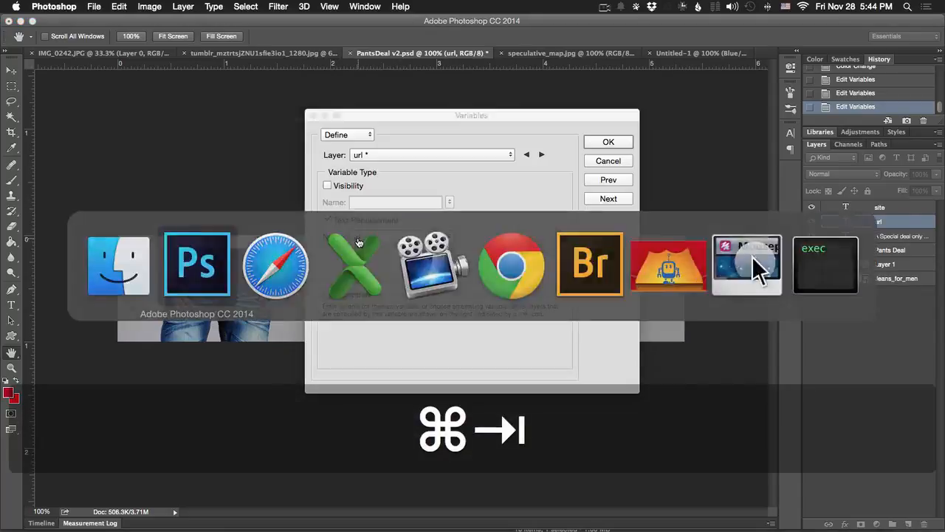
{"action": "key", "text": "super+Tab"}
{"action": "key", "text": "super+Tab"}
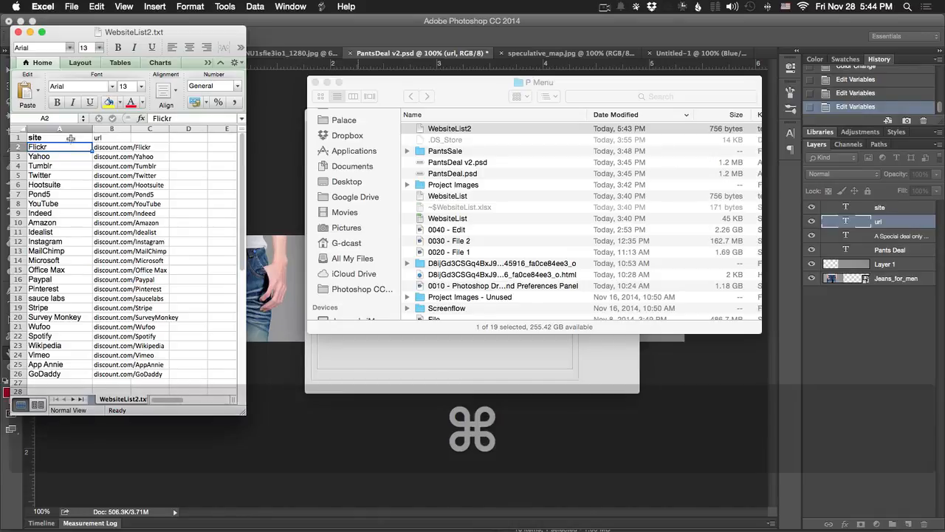
Switch back to Photoshop, return to the data sets and accept the variable settings
{"action": "key", "text": "super+Tab"}
{"action": "left_click", "coordinate": [333, 137]}
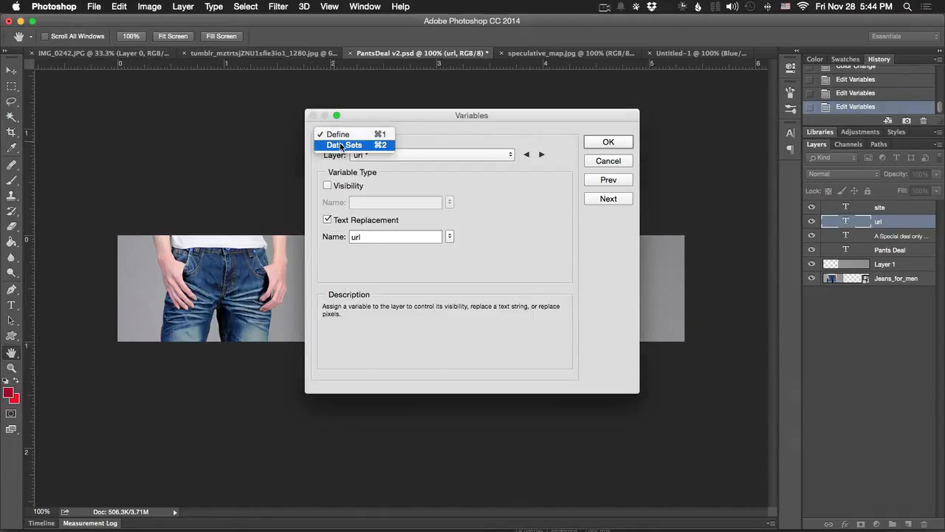
{"action": "left_click", "coordinate": [341, 144]}
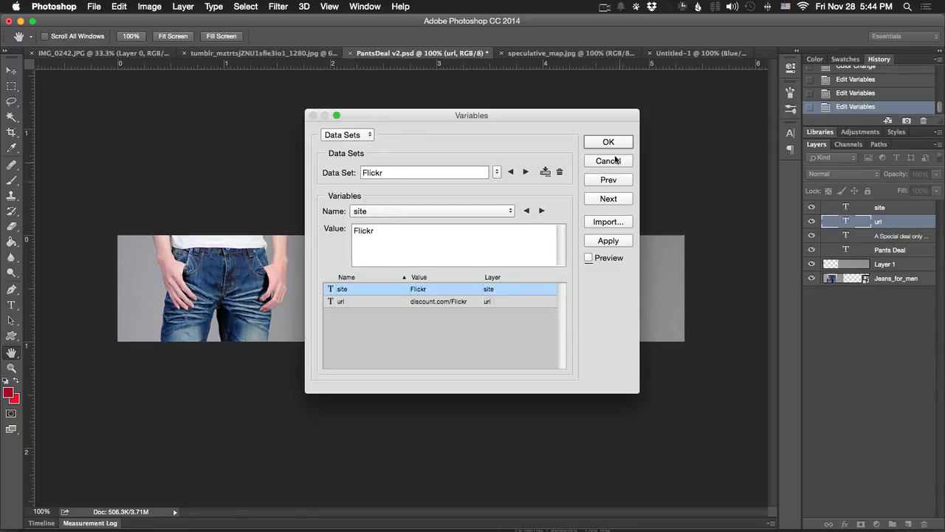
{"action": "left_click", "coordinate": [609, 141]}
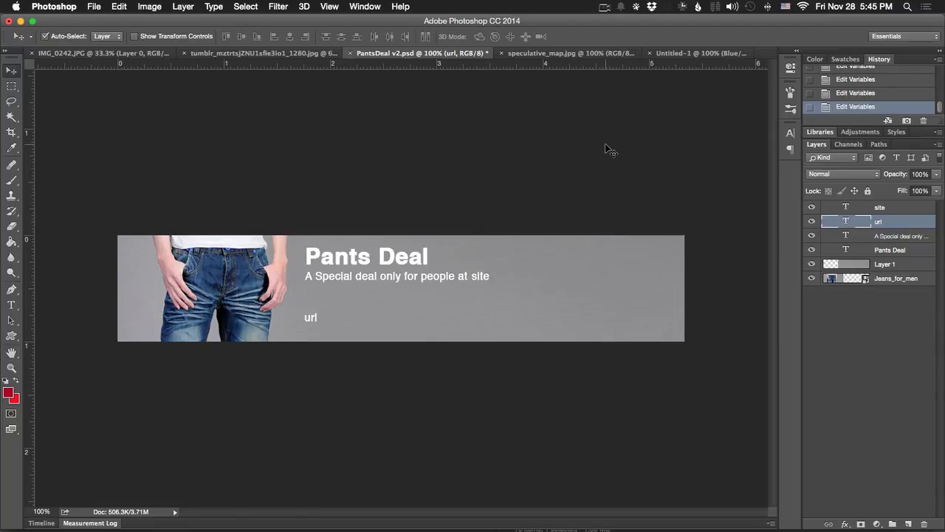
Set up an export of the data sets as files into a new folder named PantsSalesssss inside the P Menu folder
{"action": "left_click", "coordinate": [160, 8]}
{"action": "mouse_move", "coordinate": [219, 214]}
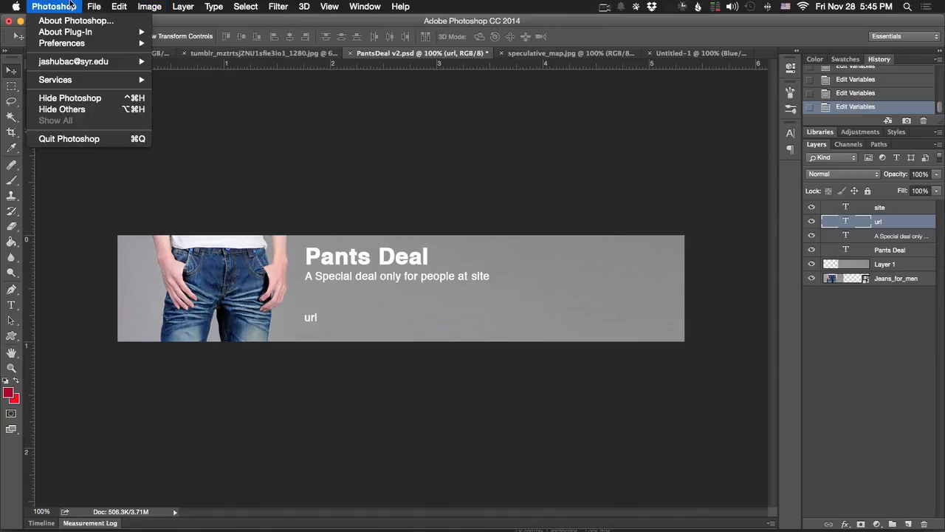
{"action": "mouse_move", "coordinate": [95, 4]}
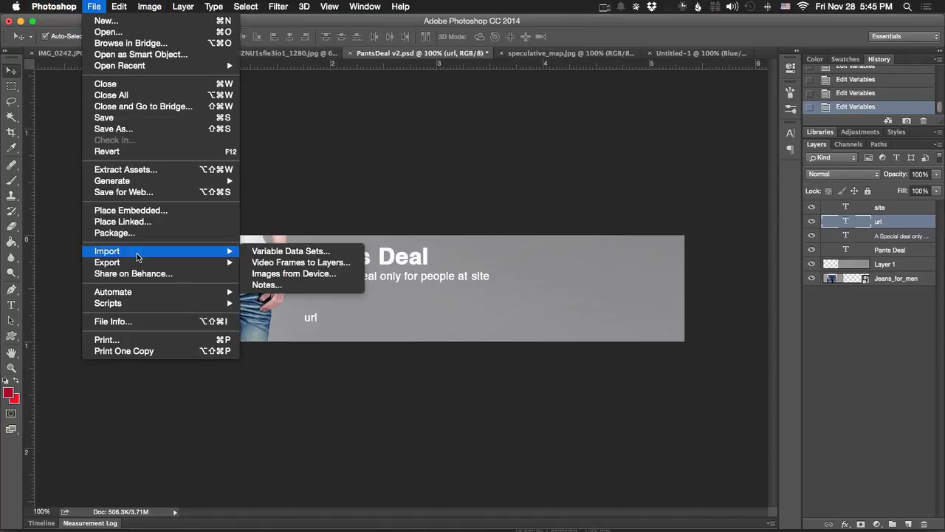
{"action": "mouse_move", "coordinate": [146, 259]}
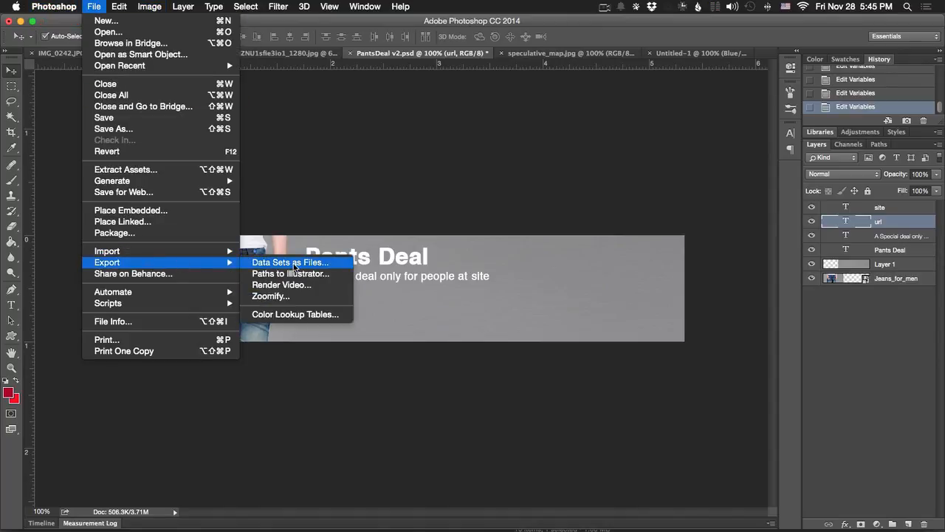
{"action": "left_click", "coordinate": [295, 264]}
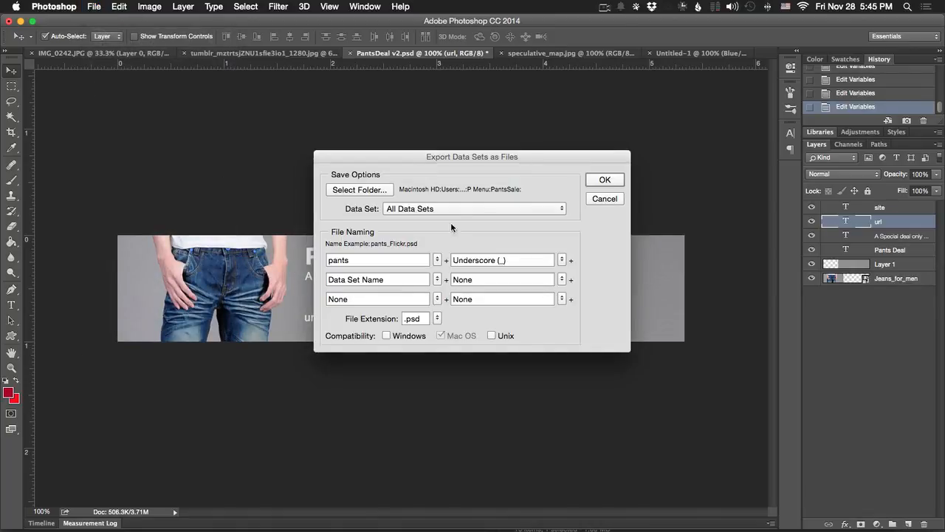
{"action": "left_click", "coordinate": [382, 195]}
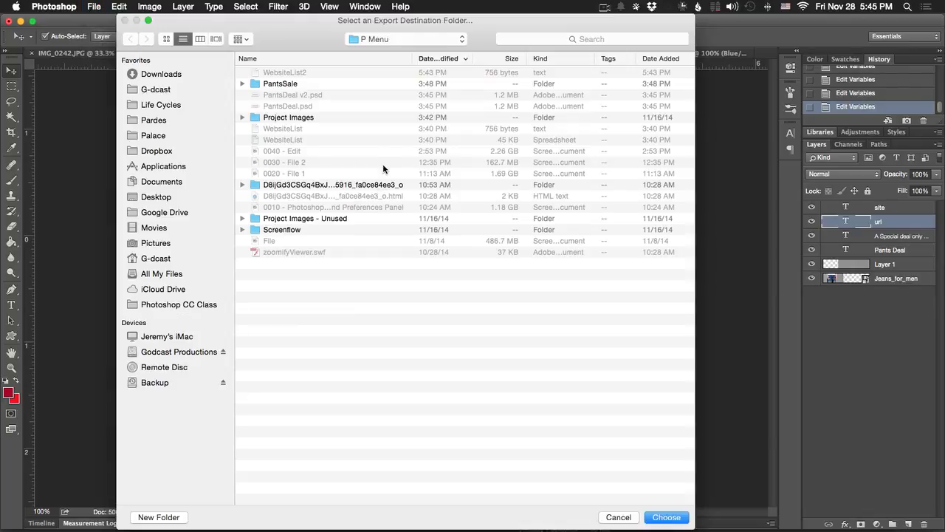
{"action": "key", "text": "super+shift+n"}
{"action": "type", "text": "Pan"}
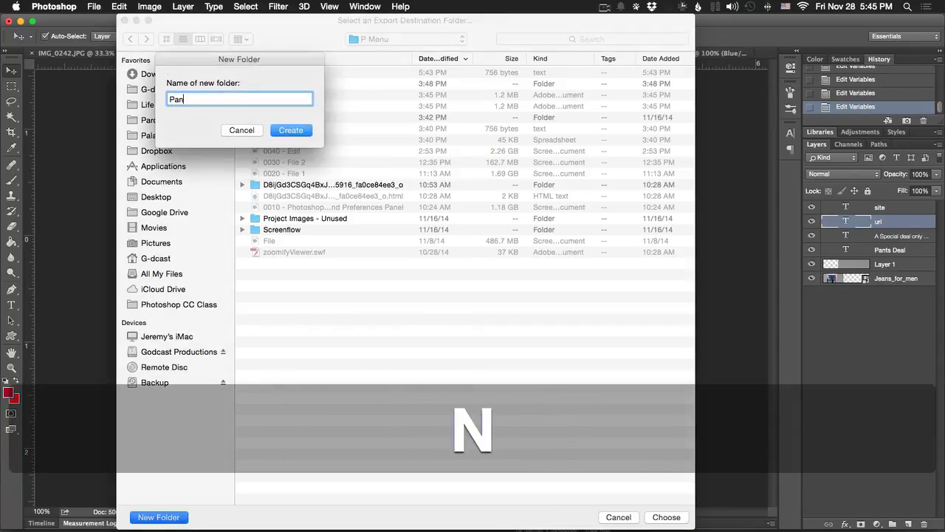
{"action": "type", "text": "tsSale"}
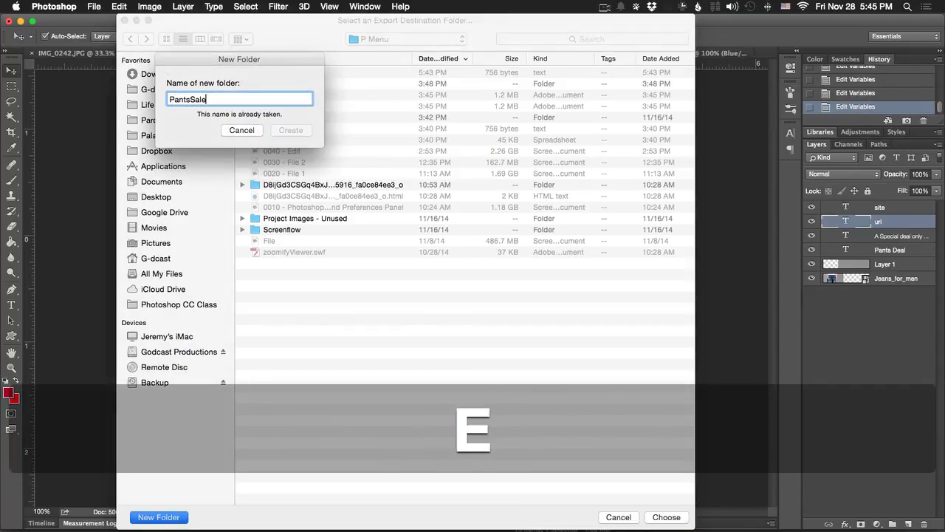
{"action": "type", "text": "sssss"}
{"action": "key", "text": "Return"}
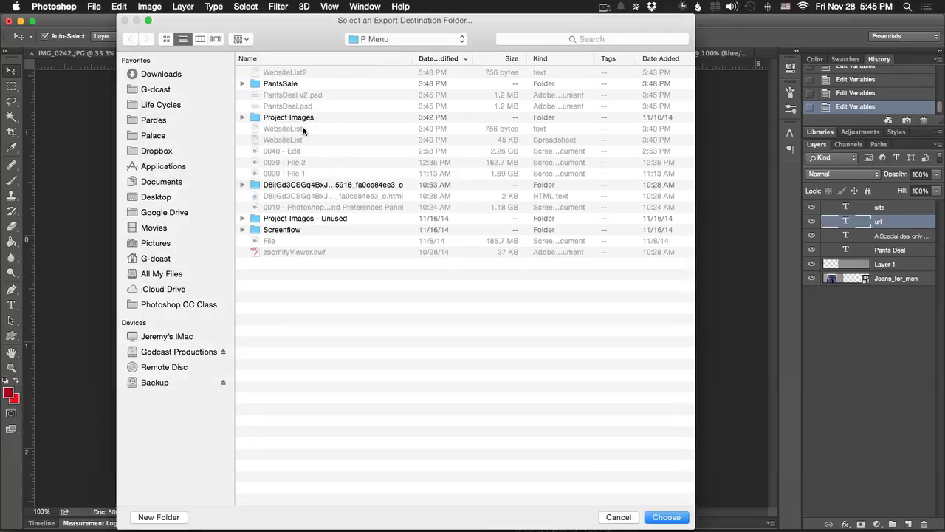
{"action": "left_click", "coordinate": [664, 517]}
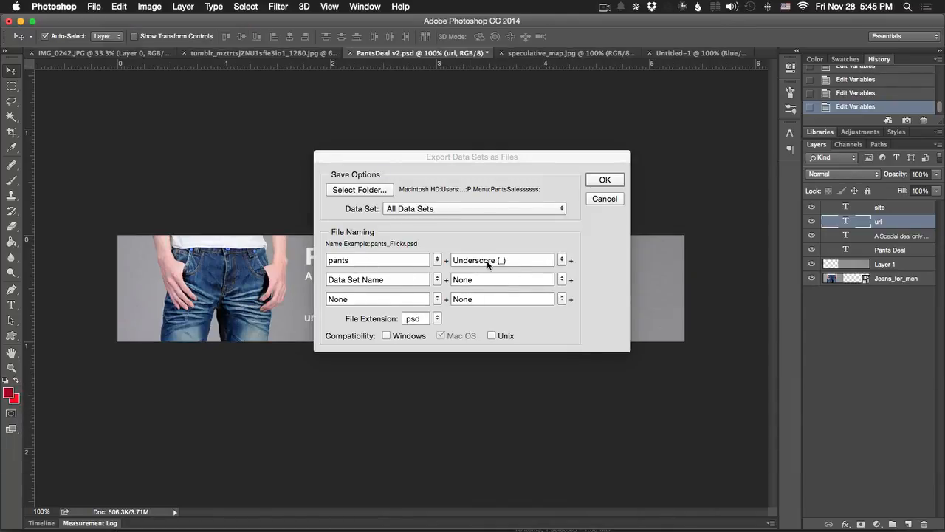
Keep All Data Sets as the export scope and run the export to .psd files
{"action": "left_click", "coordinate": [473, 208]}
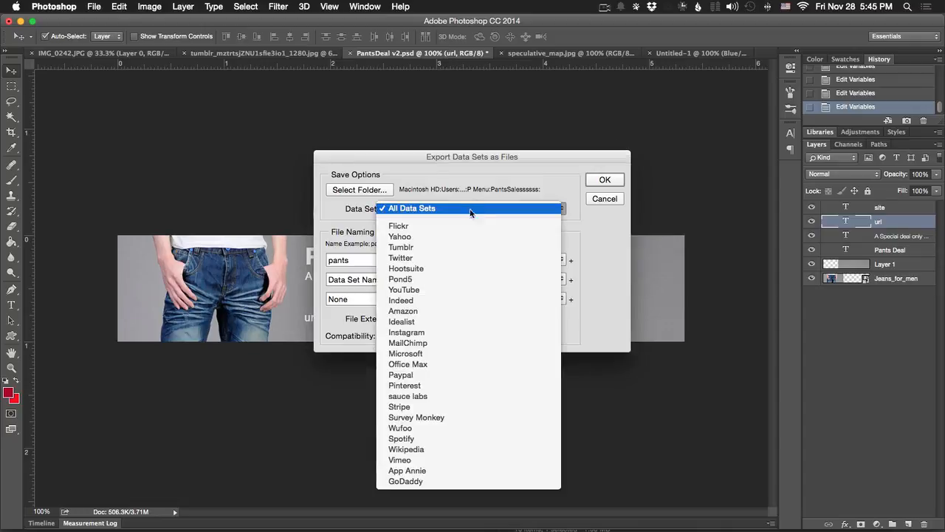
{"action": "left_click", "coordinate": [597, 186]}
{"action": "left_click", "coordinate": [600, 181]}
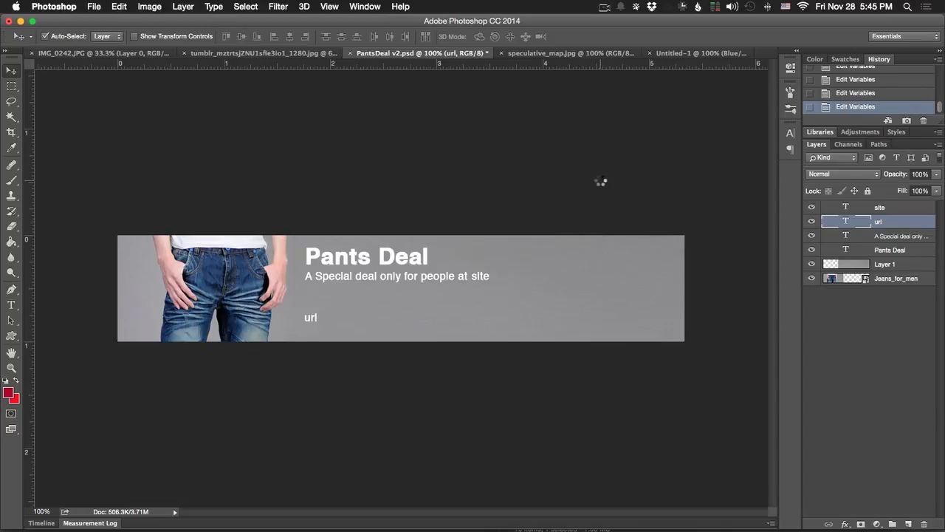
Switch to Finder, open the PantsSalesssss folder and preview pants_Amazon.psd
{"action": "key", "text": "super+Tab"}
{"action": "key", "text": "super+Tab"}
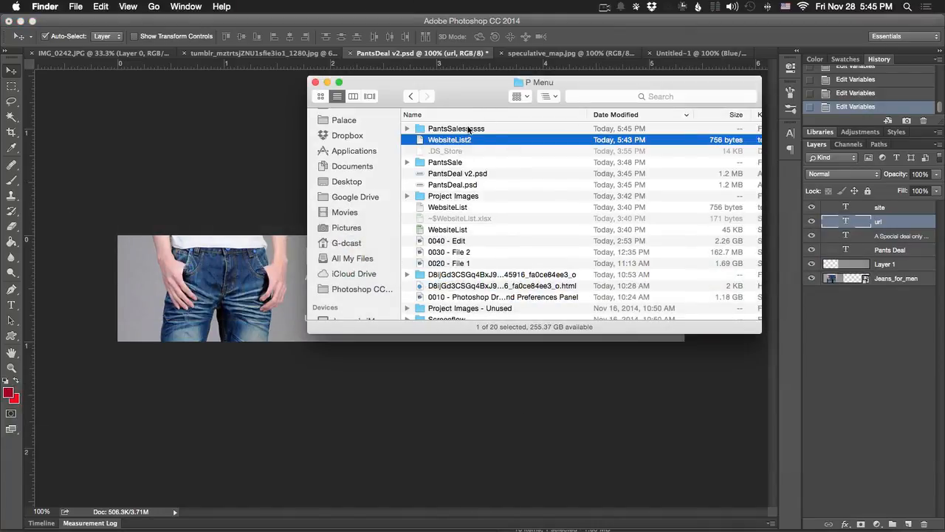
{"action": "double_click", "coordinate": [469, 130]}
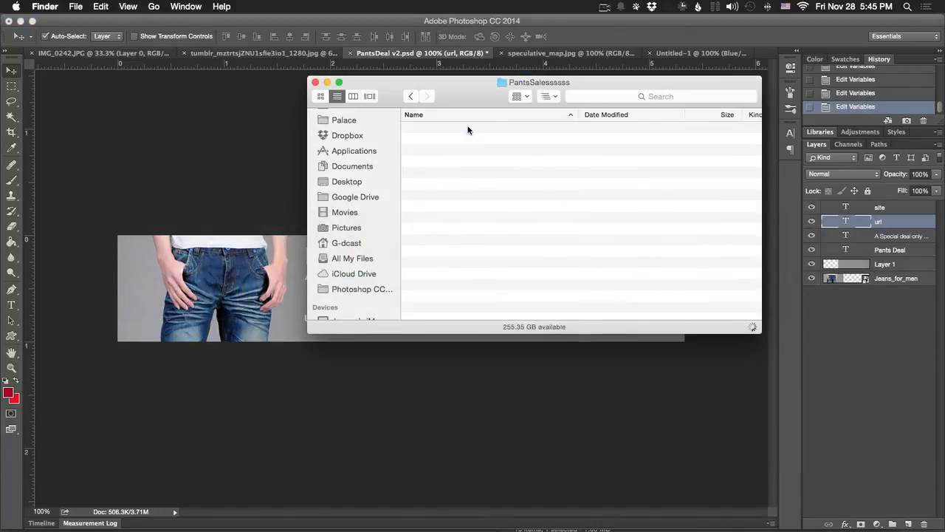
{"action": "key", "text": "Down"}
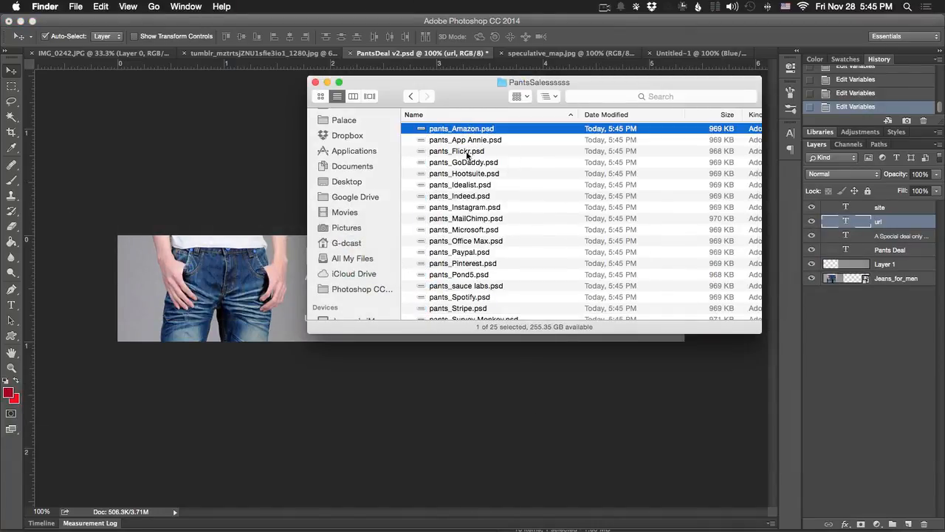
{"action": "key", "text": "space"}
{"action": "key", "text": "space"}
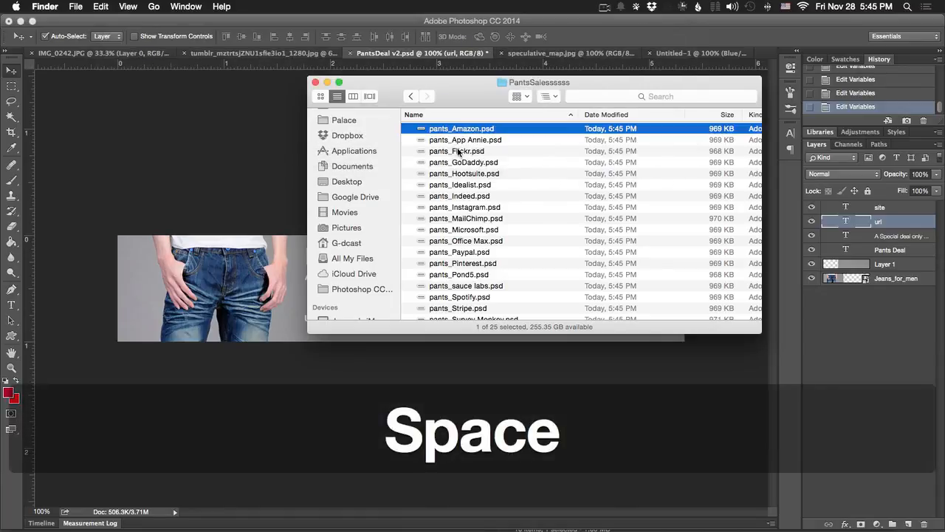
Open pants_Amazon.psd and pants_App Annie.psd in Photoshop, check their site and discount URL text, and close both files
{"action": "key", "text": "shift+Down"}
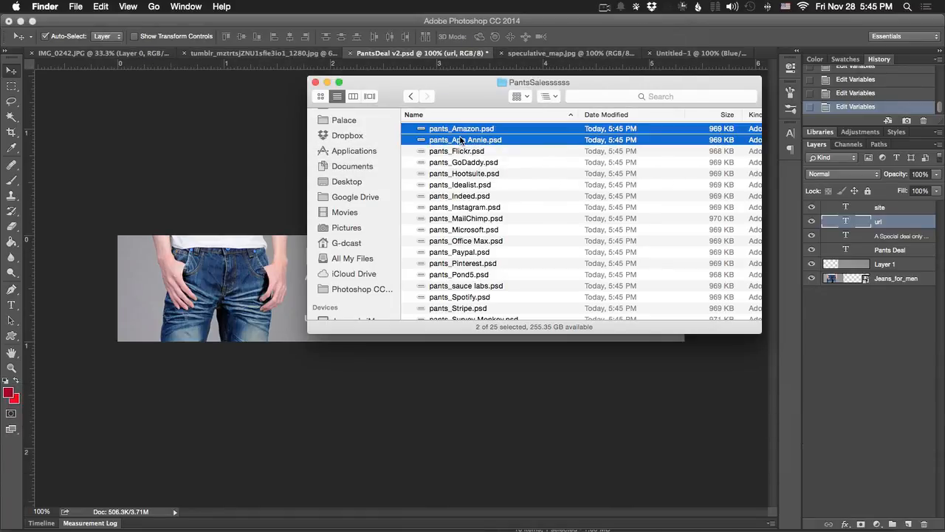
{"action": "key", "text": "super+o"}
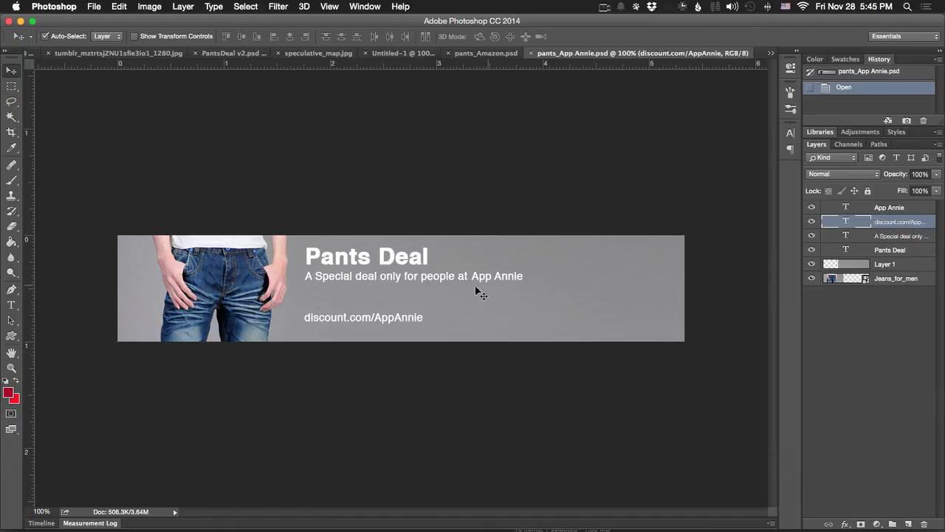
{"action": "key", "text": "super+w"}
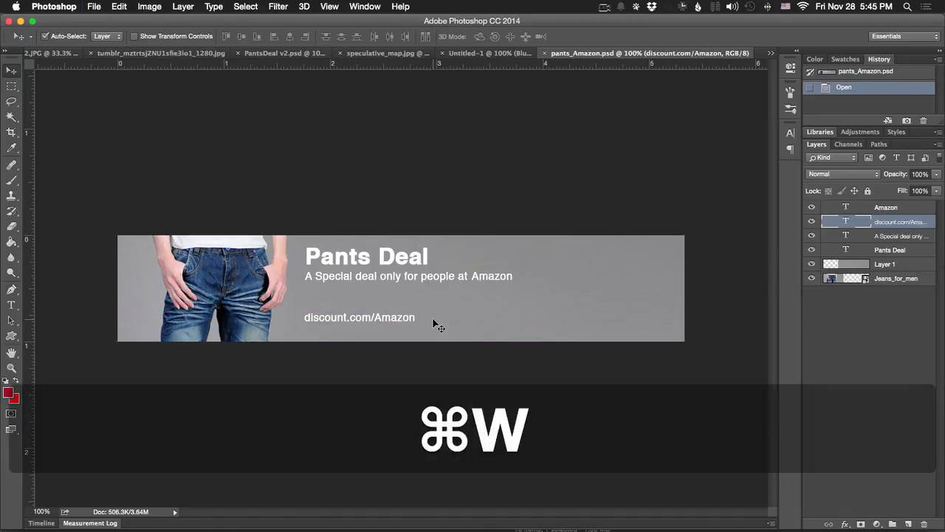
{"action": "key", "text": "super"}
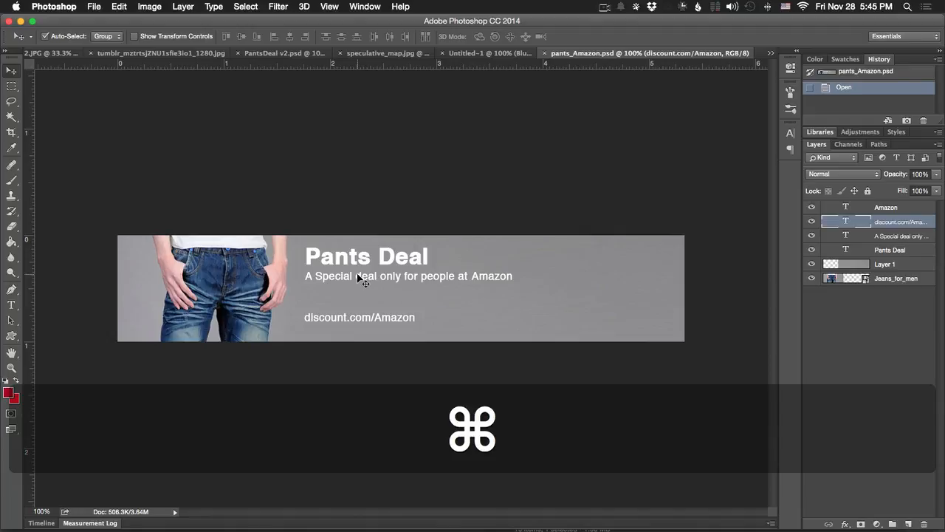
{"action": "key", "text": "super+w"}
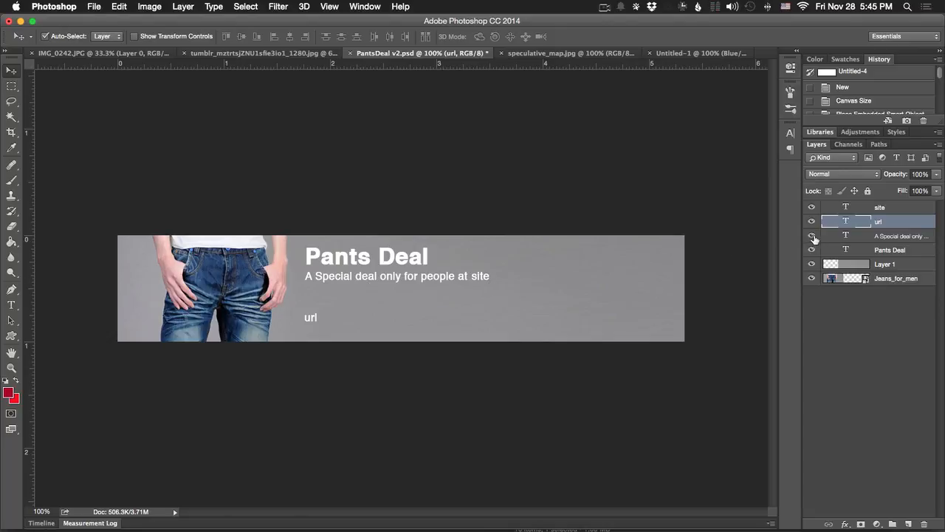
Hide the special-deal and Pants Deal text layers, and select the site and url text layers in turn
{"action": "left_click_drag", "start_coordinate": [812, 236], "coordinate": [811, 251]}
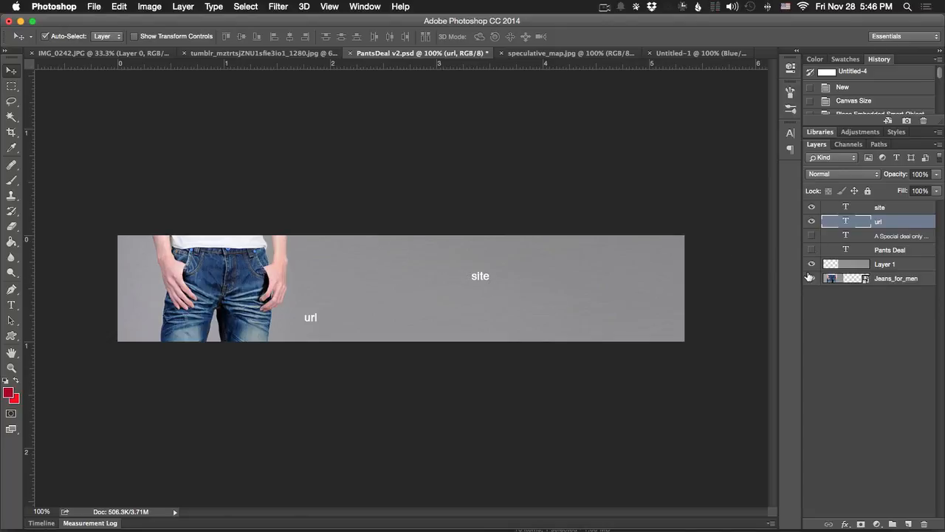
{"action": "left_click", "coordinate": [483, 278]}
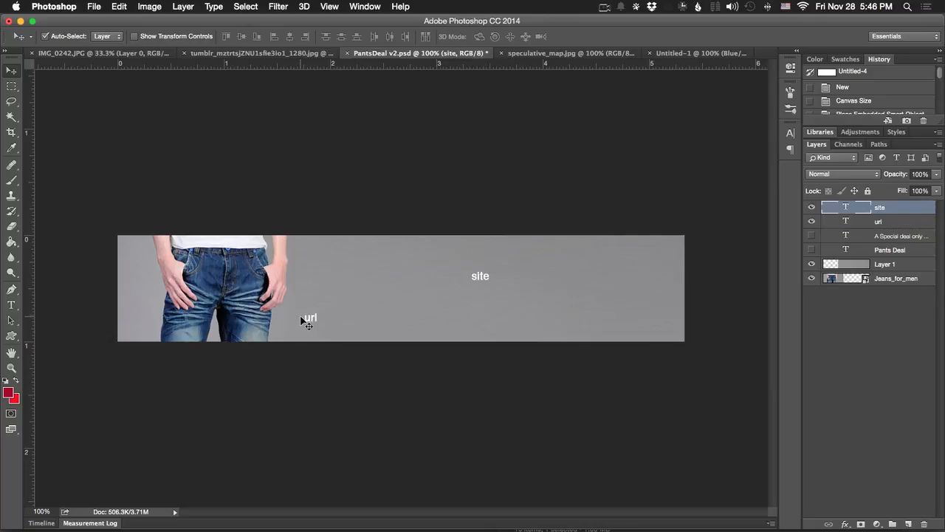
{"action": "left_click", "coordinate": [310, 318]}
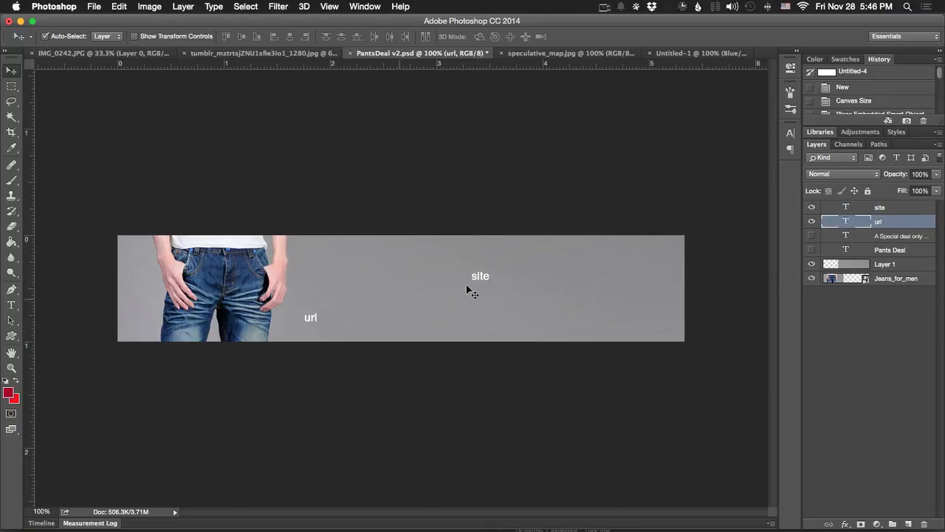
Switch to Excel and review the site and url columns of WebsiteList2.txt
{"action": "key", "text": "super+Tab"}
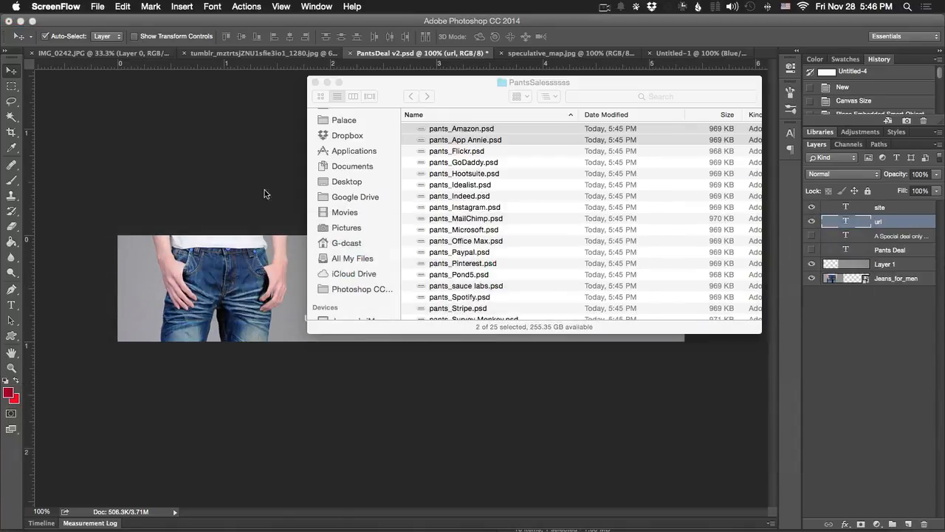
{"action": "key", "text": "super+Tab"}
{"action": "key", "text": "super+Tab"}
{"action": "key", "text": "super+Tab"}
{"action": "key", "text": "super+Tab"}
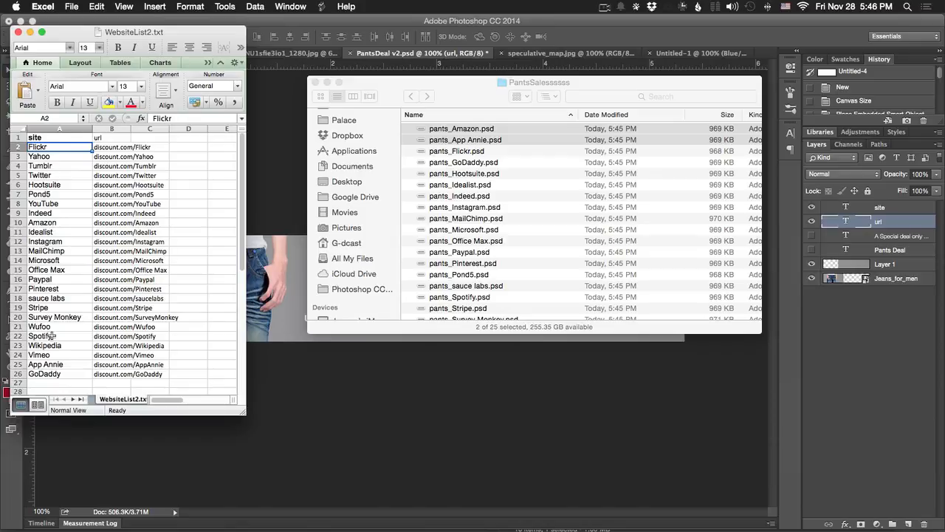
{"action": "left_click", "coordinate": [302, 219]}
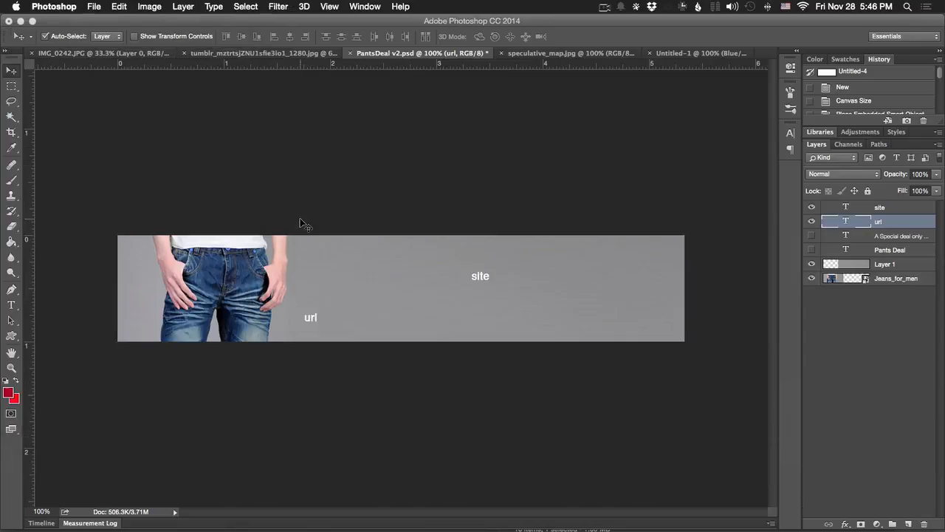
{"action": "key", "text": "super+Tab"}
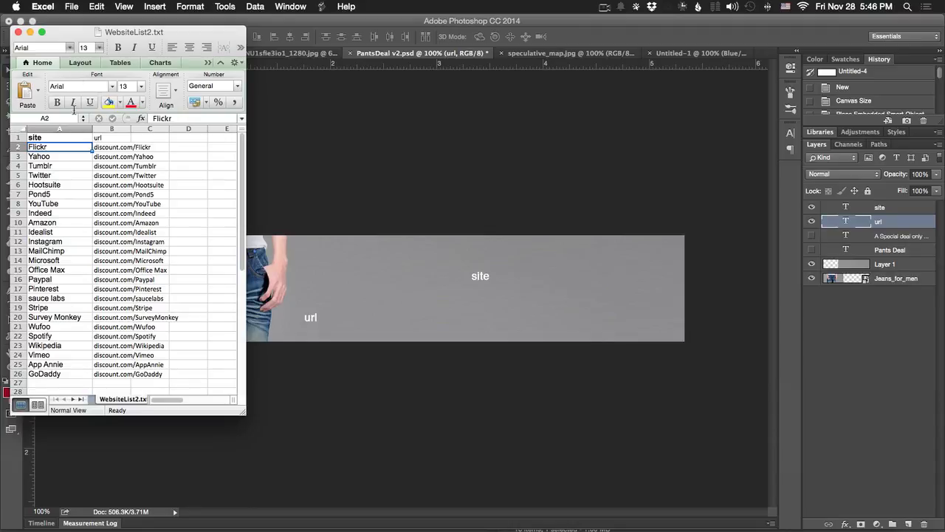
Check the file format offered for saving a copy of WebsiteList2.txt, and cancel without saving
{"action": "left_click", "coordinate": [72, 7]}
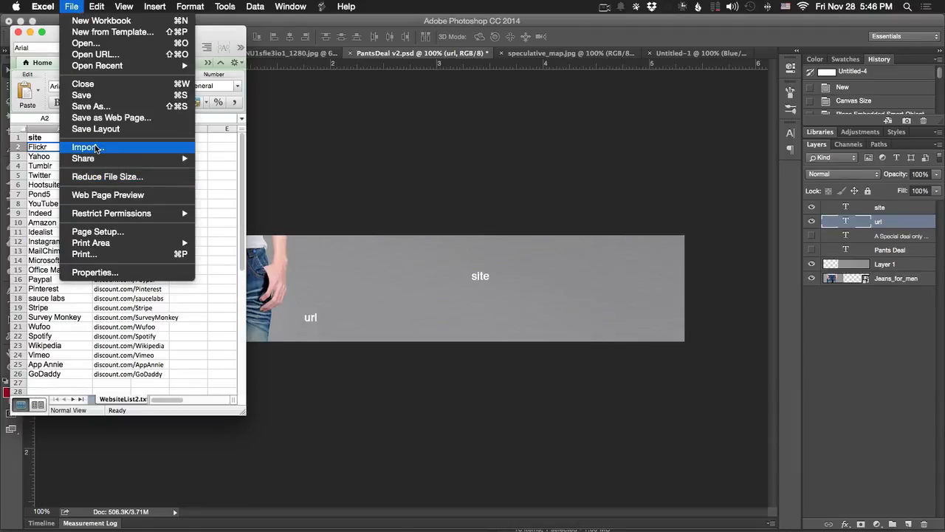
{"action": "left_click", "coordinate": [89, 107]}
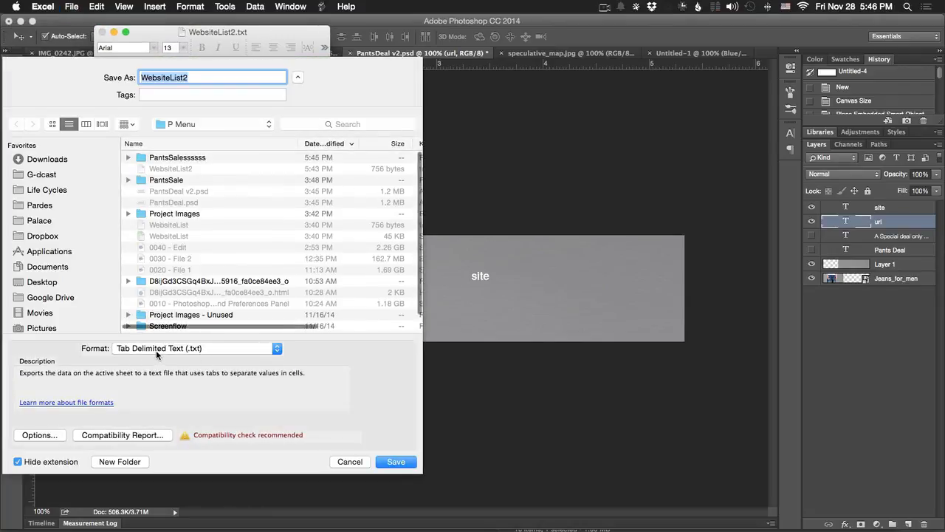
{"action": "key", "text": "Escape"}
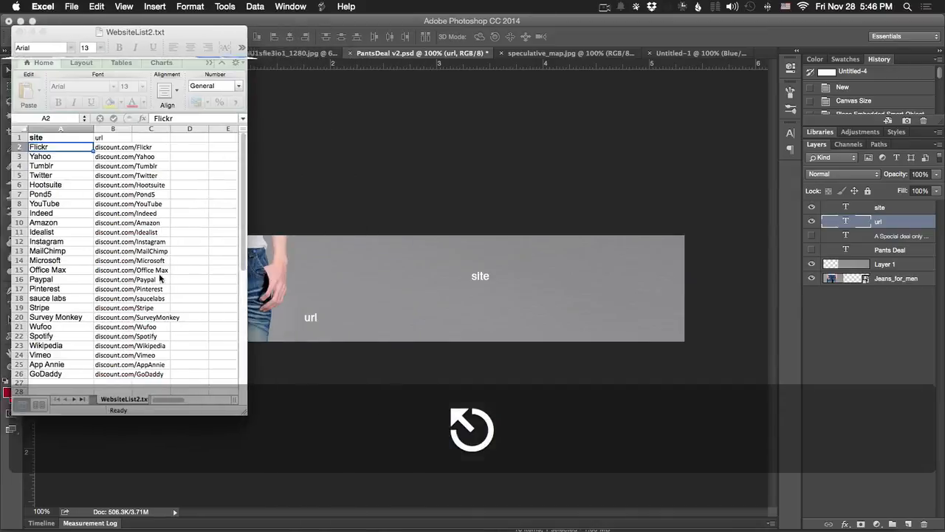
Switch back to Photoshop and inspect the text replacement variables defined for the site and url layers
{"action": "left_click", "coordinate": [346, 192]}
{"action": "left_click", "coordinate": [153, 7]}
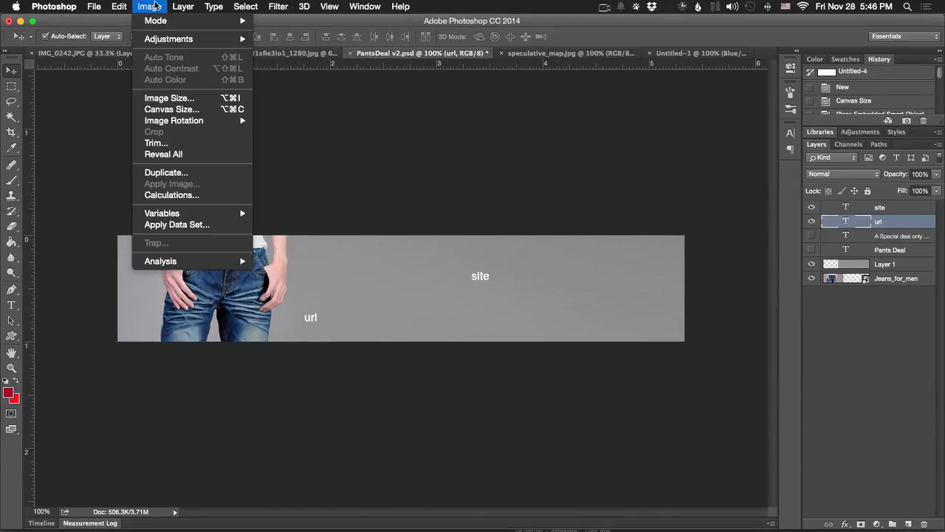
{"action": "mouse_move", "coordinate": [188, 214]}
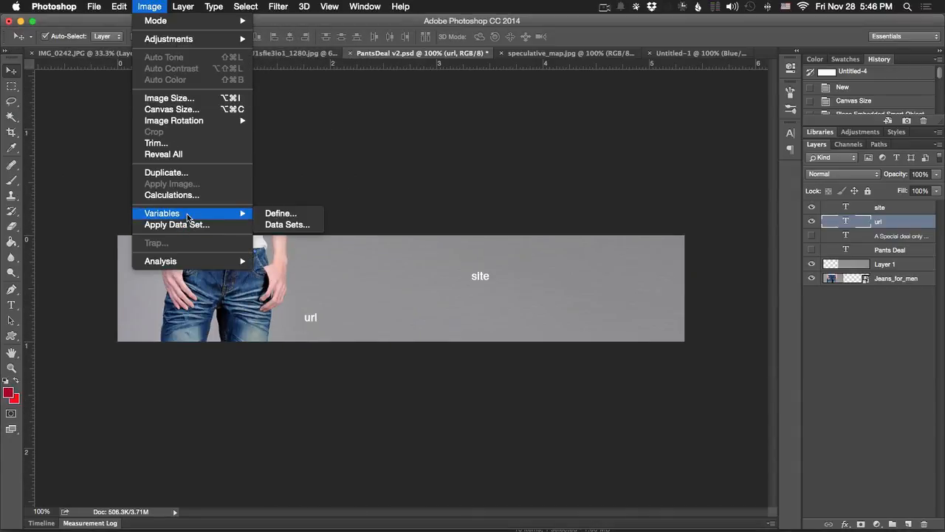
{"action": "left_click", "coordinate": [288, 213]}
{"action": "left_click", "coordinate": [412, 155]}
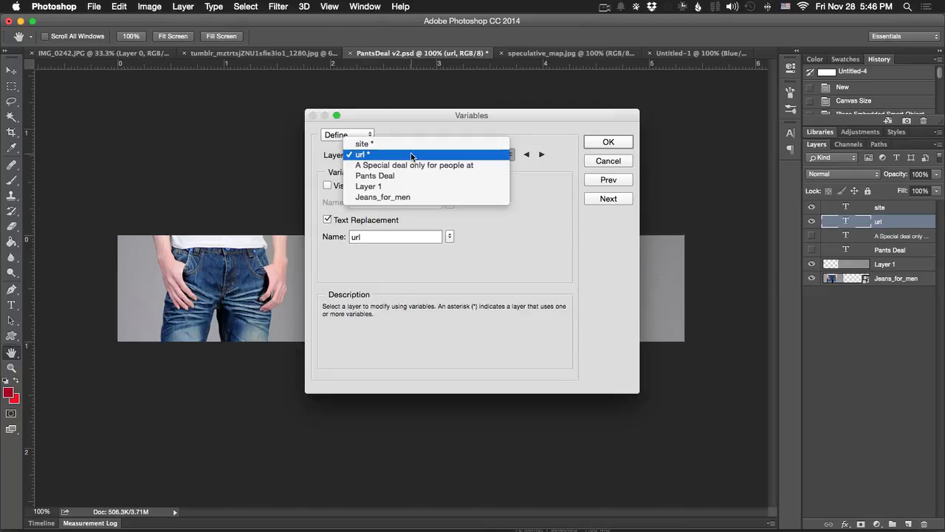
{"action": "left_click", "coordinate": [413, 142]}
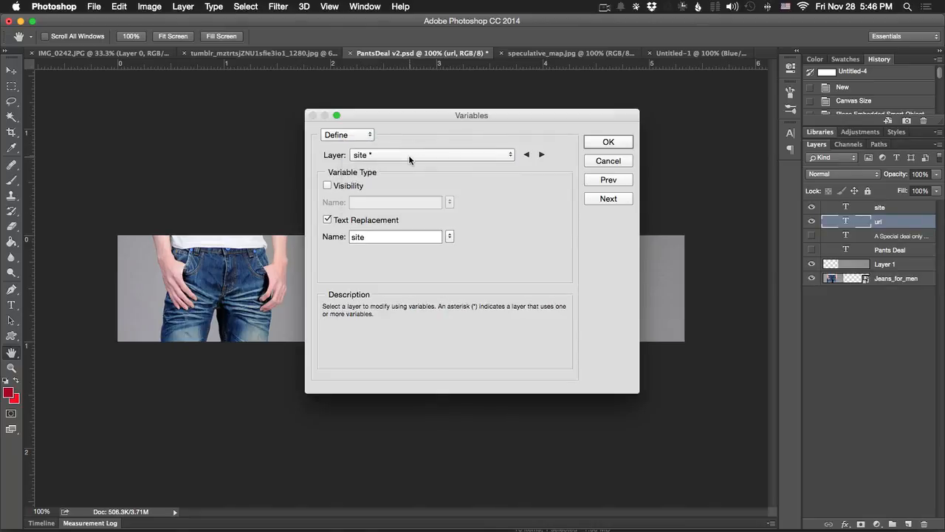
{"action": "left_click", "coordinate": [402, 160]}
{"action": "left_click", "coordinate": [402, 163]}
Review the data sets and the import options for WebsiteList2.txt, and cancel out of the Variables dialog
{"action": "left_click", "coordinate": [350, 134]}
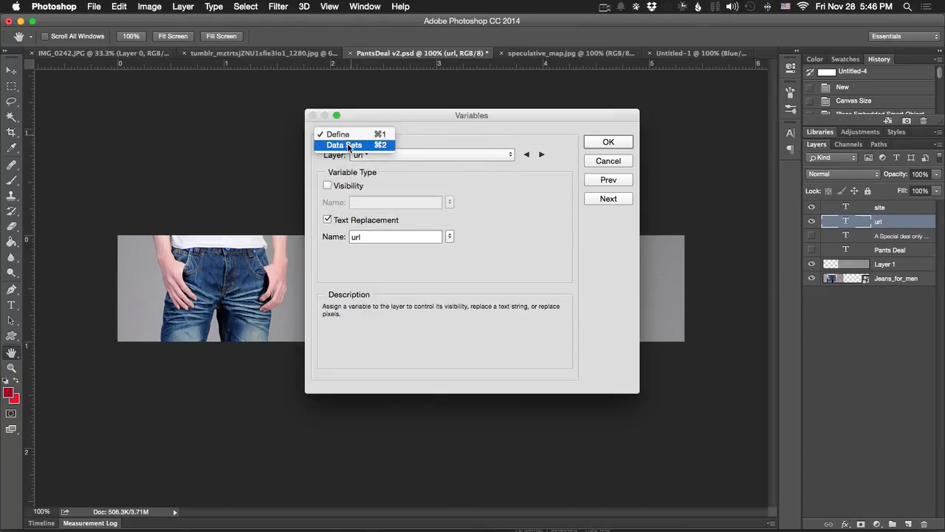
{"action": "left_click", "coordinate": [349, 145]}
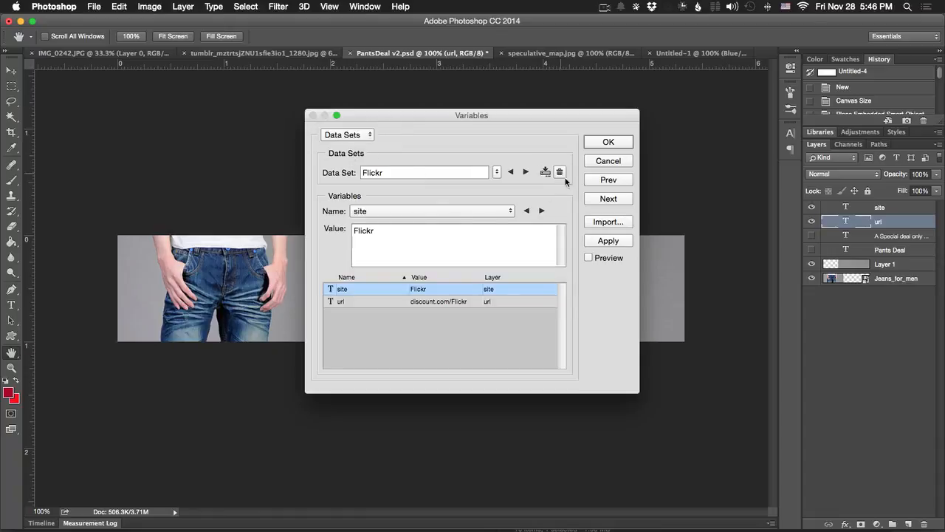
{"action": "left_click", "coordinate": [592, 224]}
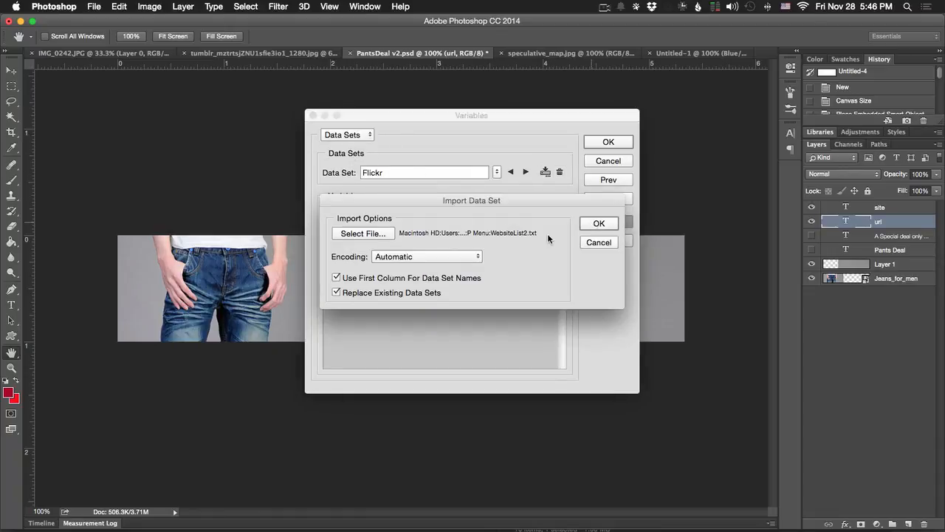
{"action": "left_click", "coordinate": [610, 246]}
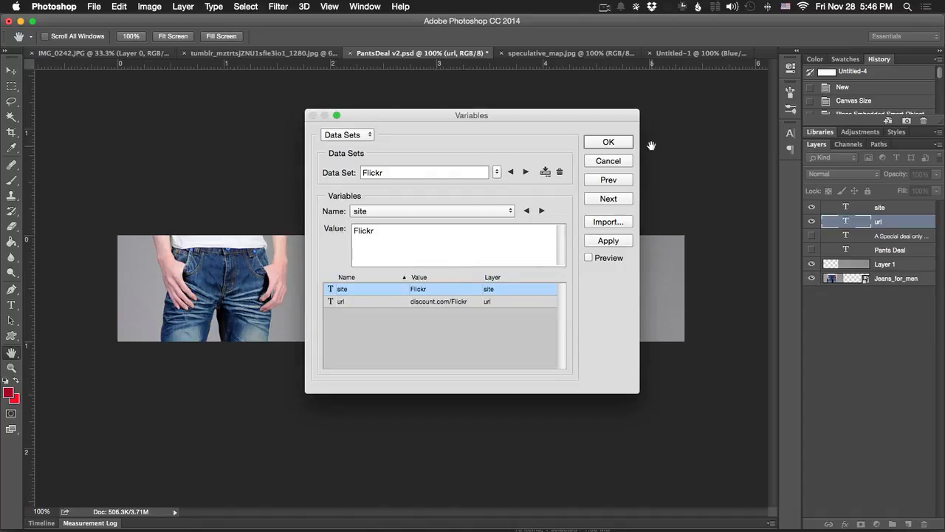
{"action": "left_click", "coordinate": [608, 160]}
Look through the available export options, including Data Sets as Files, without exporting
{"action": "left_click", "coordinate": [93, 6]}
{"action": "mouse_move", "coordinate": [196, 266]}
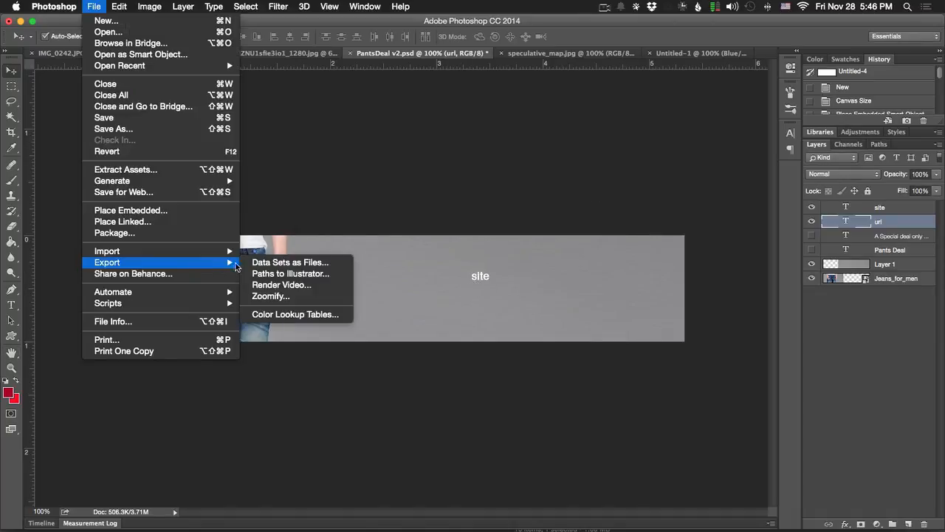
{"action": "left_click", "coordinate": [369, 215]}
Show the hidden special-deal and Pants Deal text layers again
{"action": "left_click", "coordinate": [812, 236]}
{"action": "left_click", "coordinate": [813, 249]}
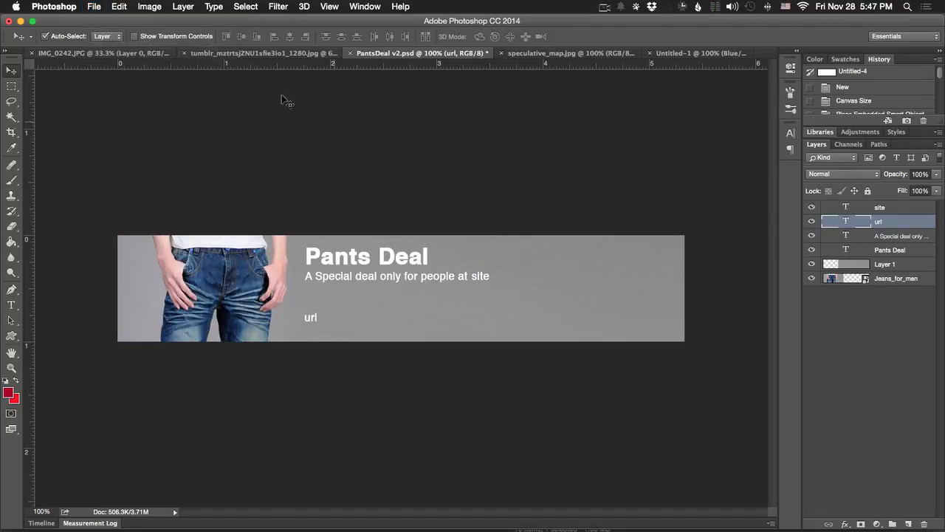
{"action": "left_click", "coordinate": [150, 7]}
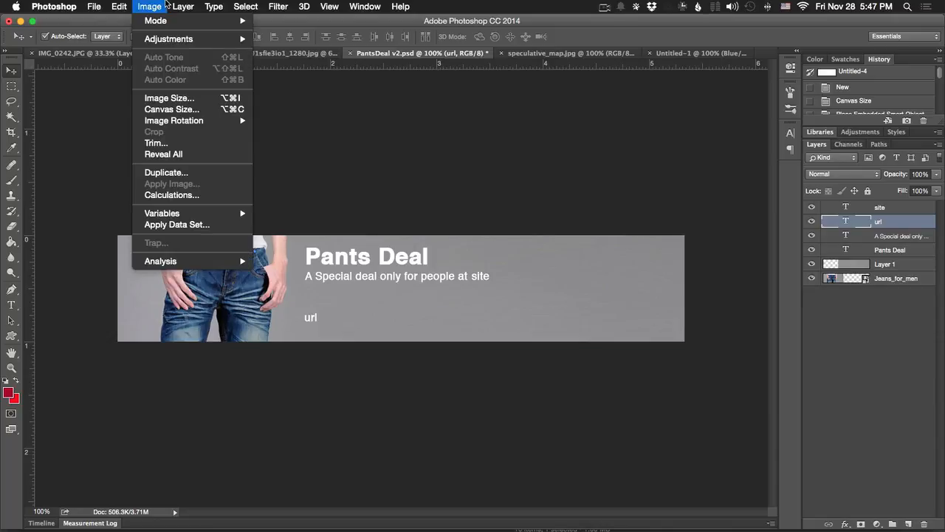